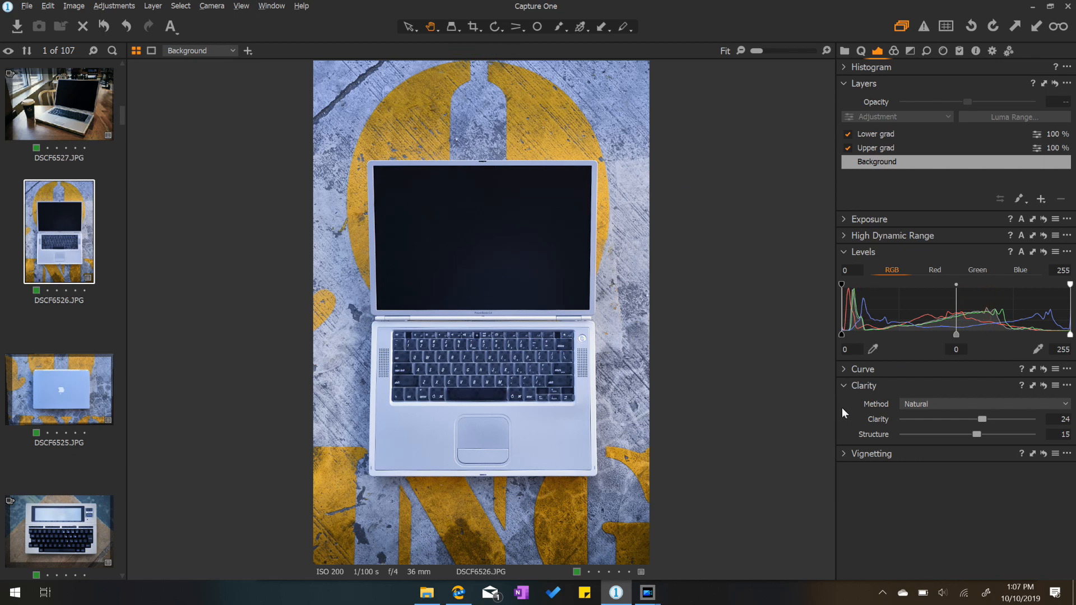
Step: Turn off the Lower grad and Upper grad layers, and compare the edited photo with its unadjusted original
{"action": "left_click", "coordinate": [844, 371]}
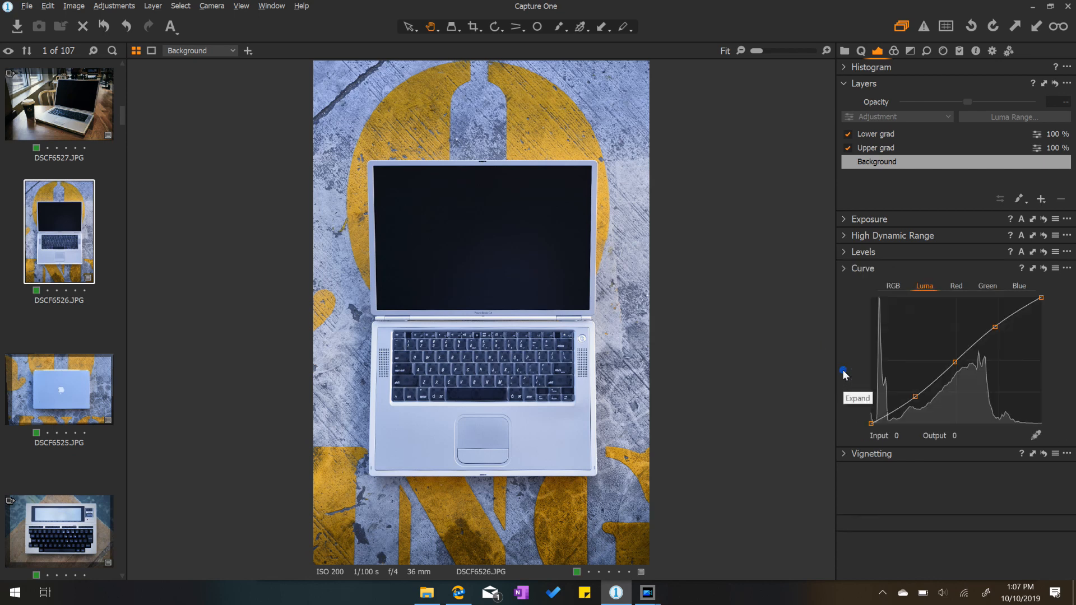
{"action": "left_click", "coordinate": [845, 269]}
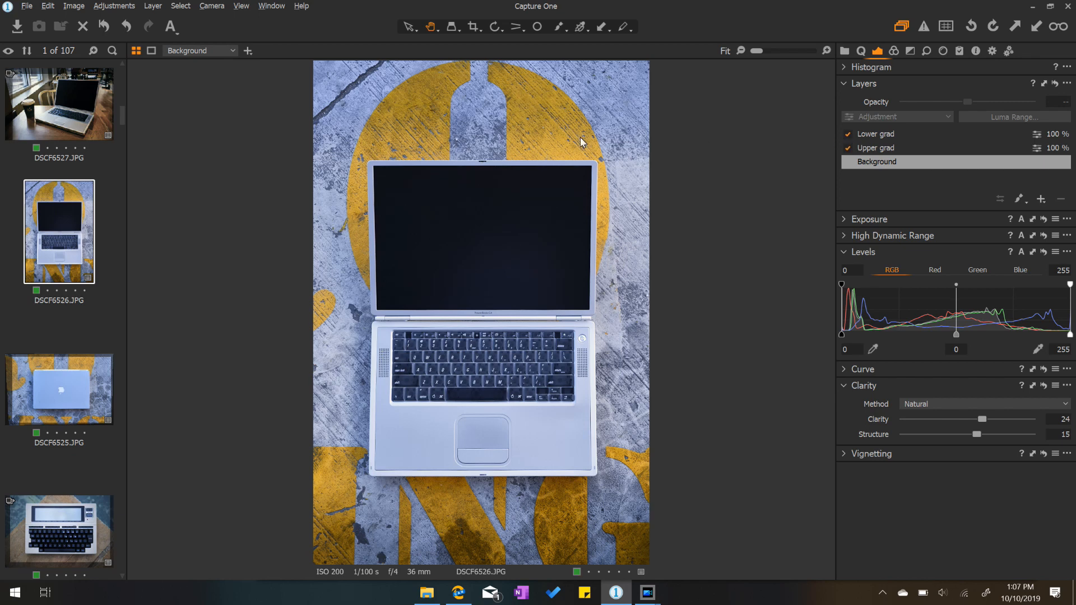
{"action": "left_click", "coordinate": [848, 148]}
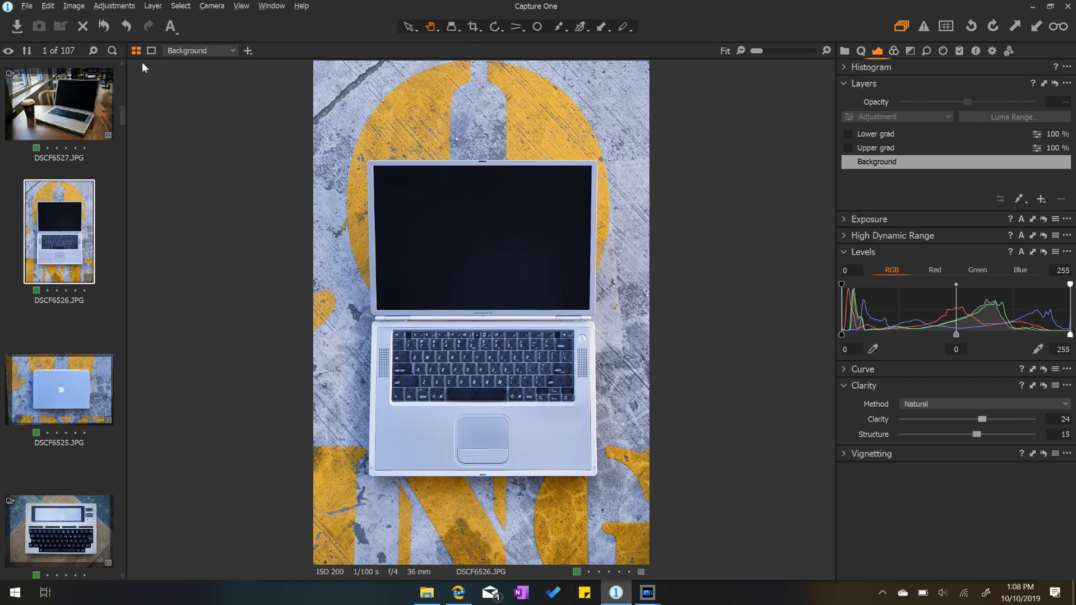
{"action": "left_click", "coordinate": [107, 30]}
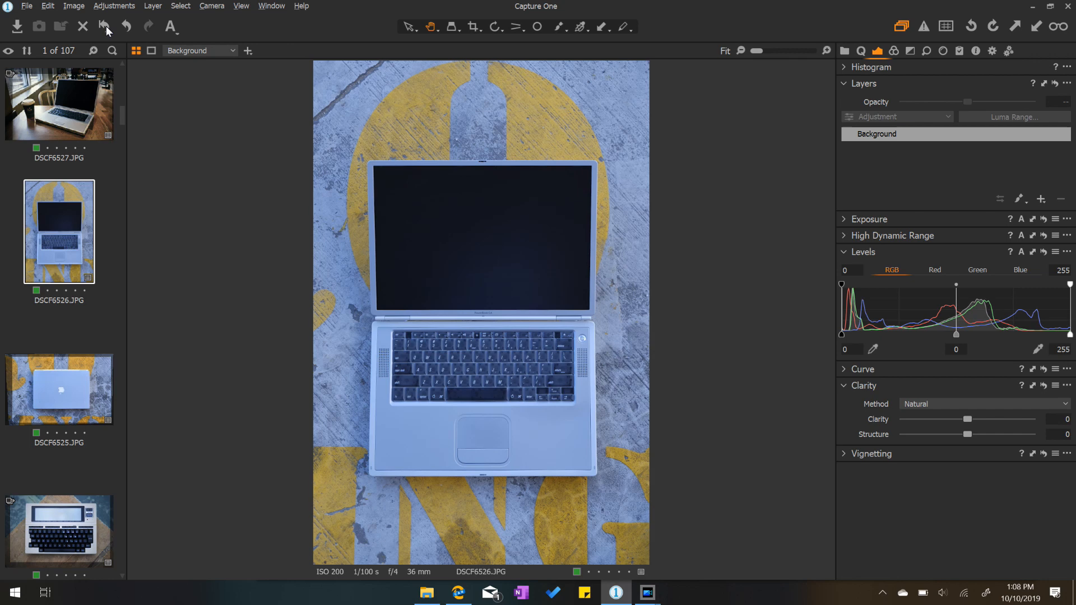
{"action": "key", "text": "ctrl+z"}
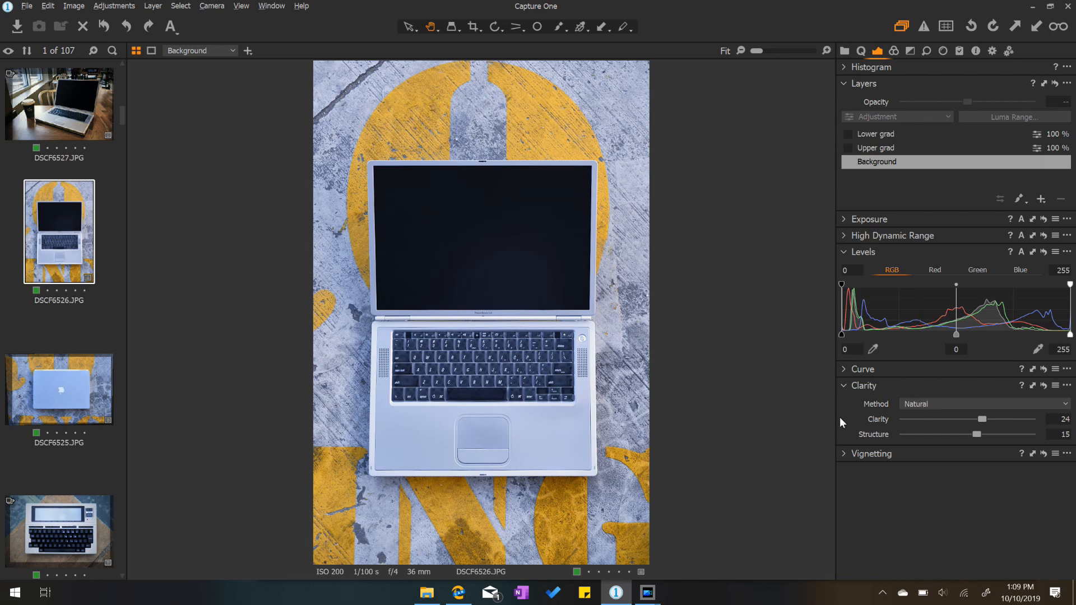
Step: Add a new filled adjustment layer and toggle its mask overlay to check the coverage
{"action": "left_click", "coordinate": [1042, 199]}
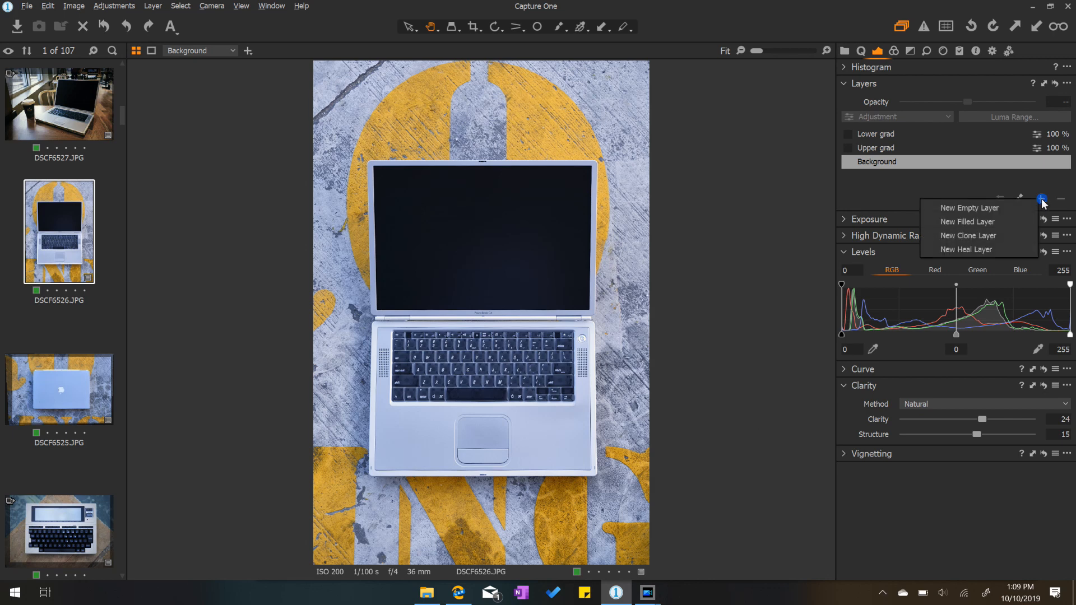
{"action": "left_click", "coordinate": [950, 221]}
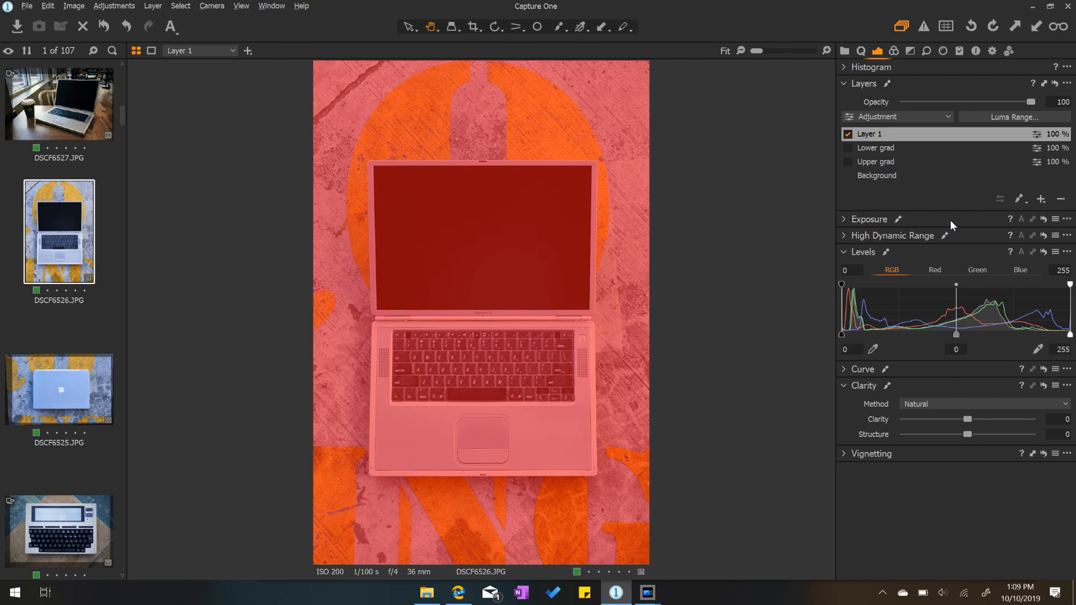
{"action": "key", "text": "m"}
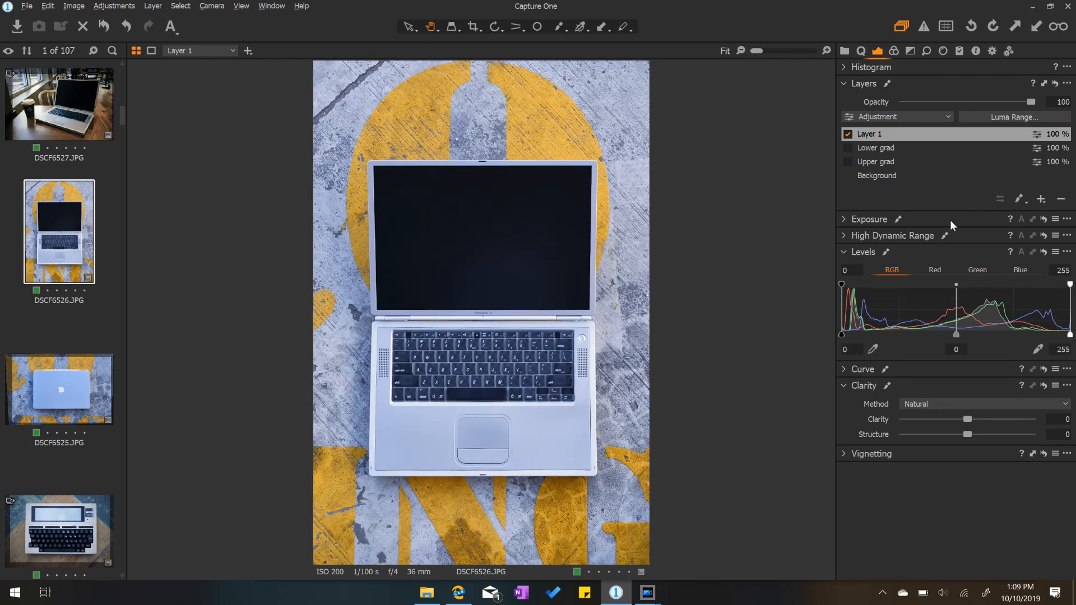
{"action": "key", "text": "m"}
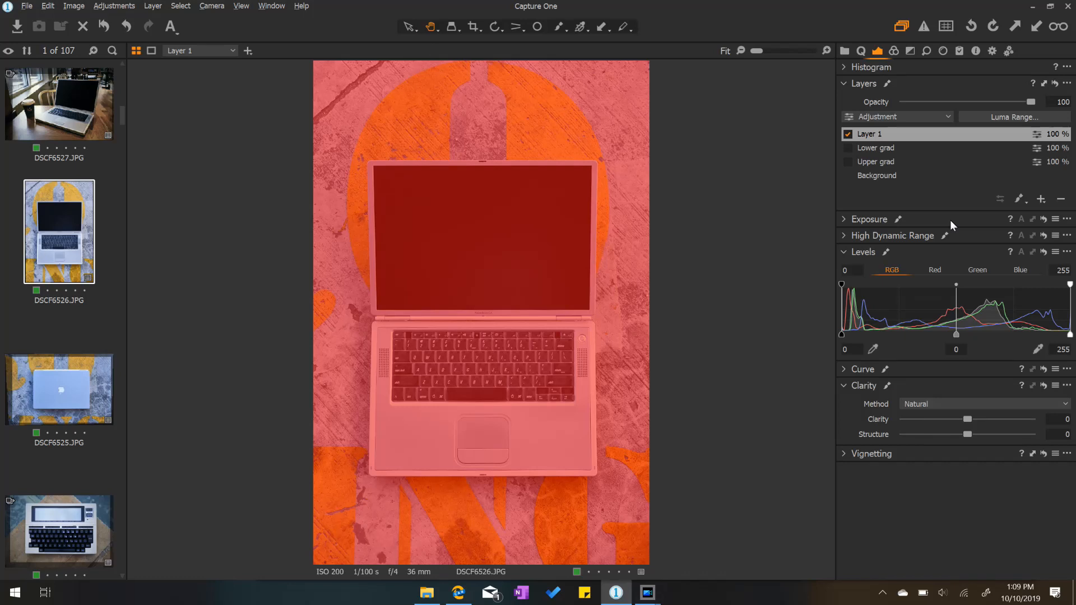
Step: Apply a luma range to the new layer's mask with range 179–235, falloff 163–255 and a slightly increased radius
{"action": "left_click", "coordinate": [1015, 117]}
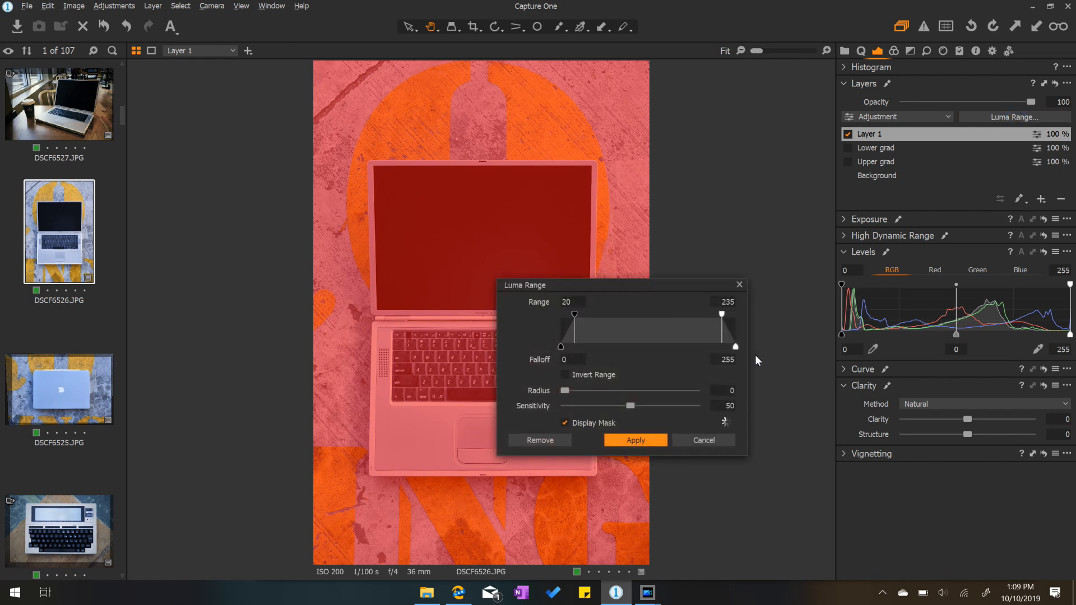
{"action": "left_click", "coordinate": [566, 422]}
{"action": "left_click", "coordinate": [565, 422]}
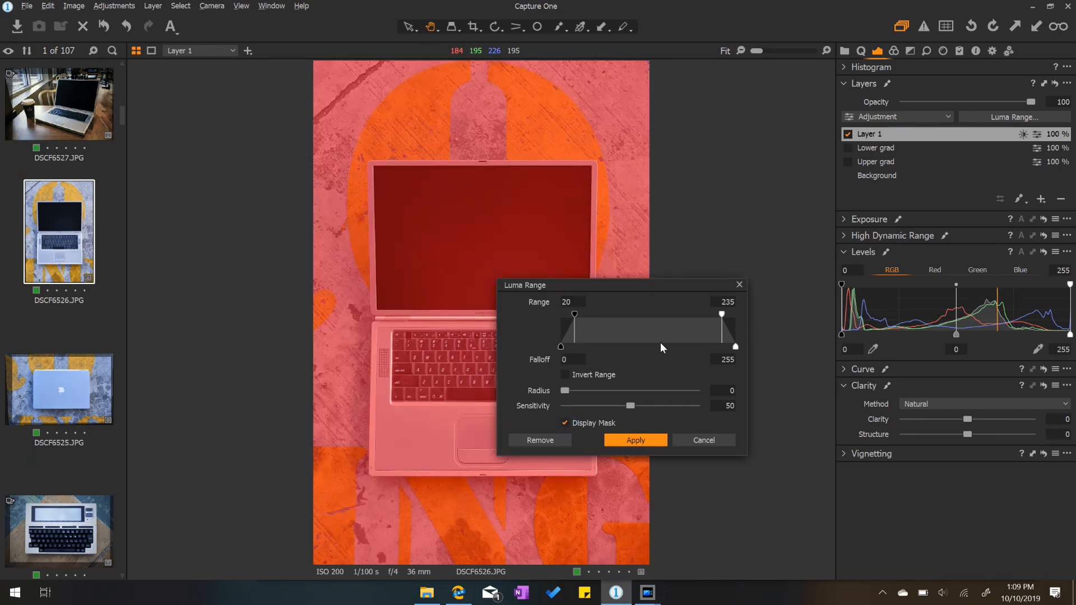
{"action": "left_click_drag", "start_coordinate": [576, 312], "coordinate": [682, 320]}
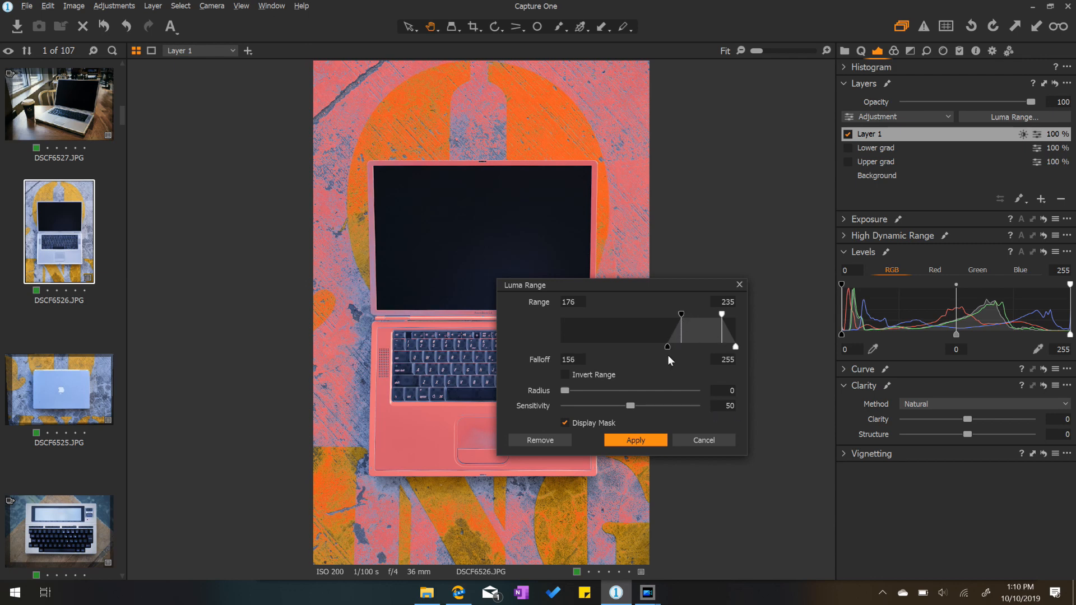
{"action": "left_click_drag", "start_coordinate": [669, 349], "coordinate": [683, 322]}
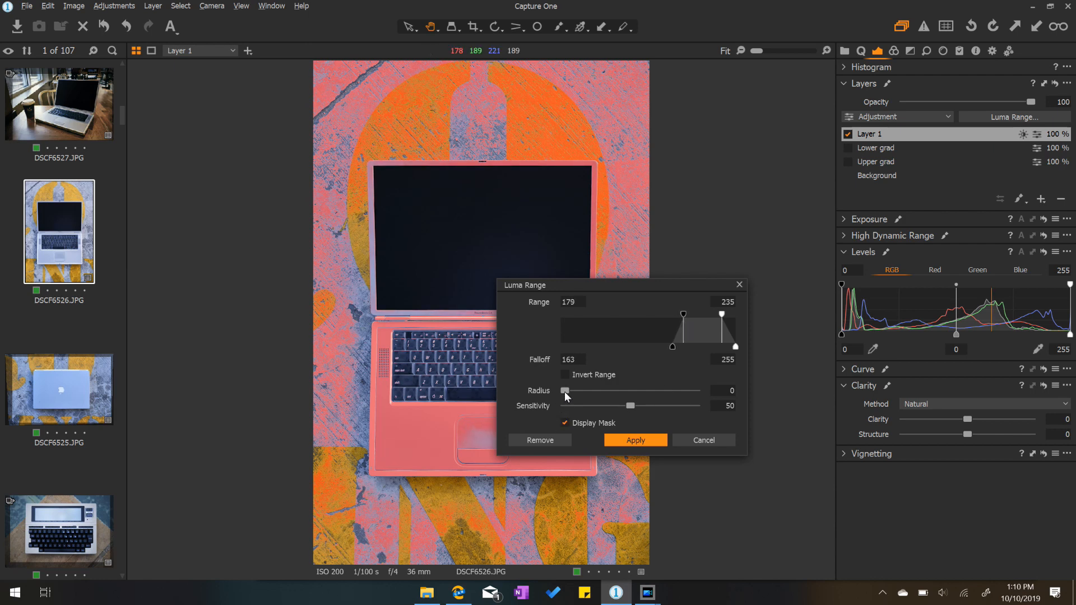
{"action": "left_click_drag", "start_coordinate": [564, 391], "coordinate": [582, 392]}
{"action": "left_click", "coordinate": [626, 437]}
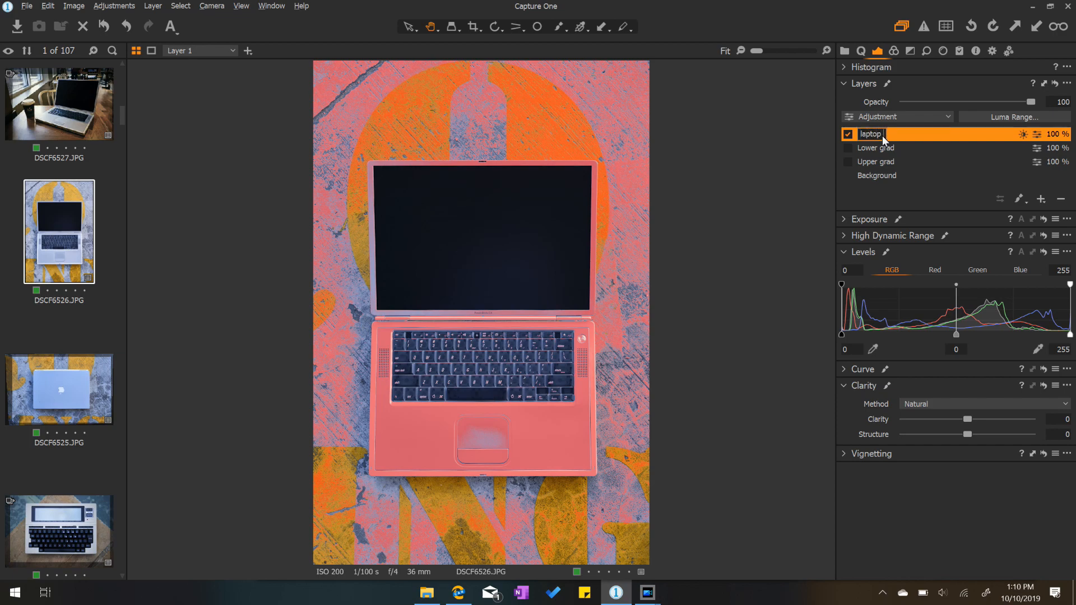
Step: Rename the new layer as laptop luma
{"action": "key", "text": "Return"}
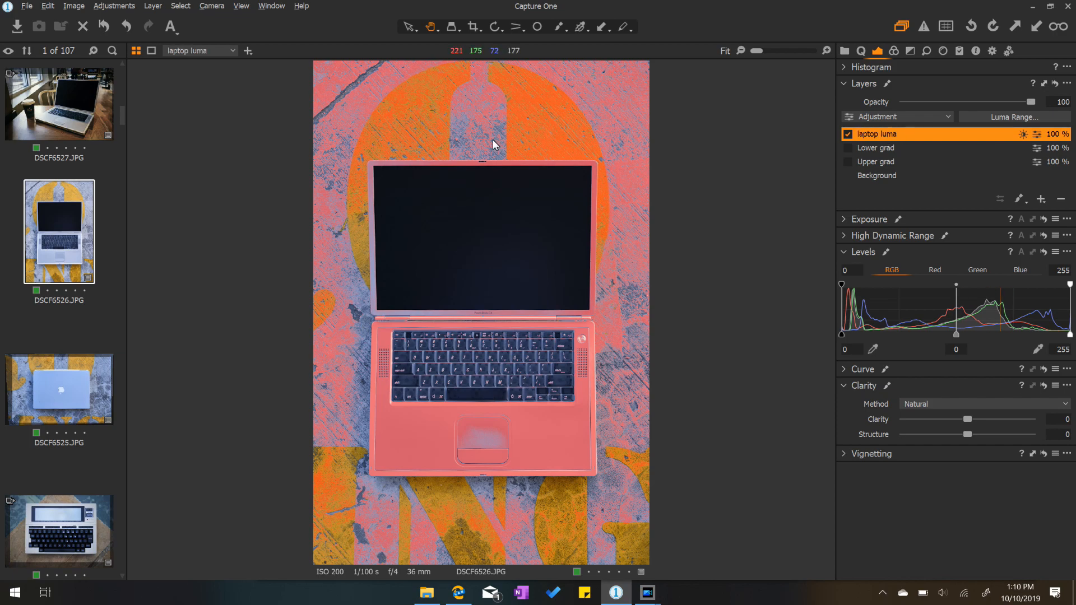
{"action": "scroll", "coordinate": [490, 153], "scroll_direction": "up", "scroll_amount": 2}
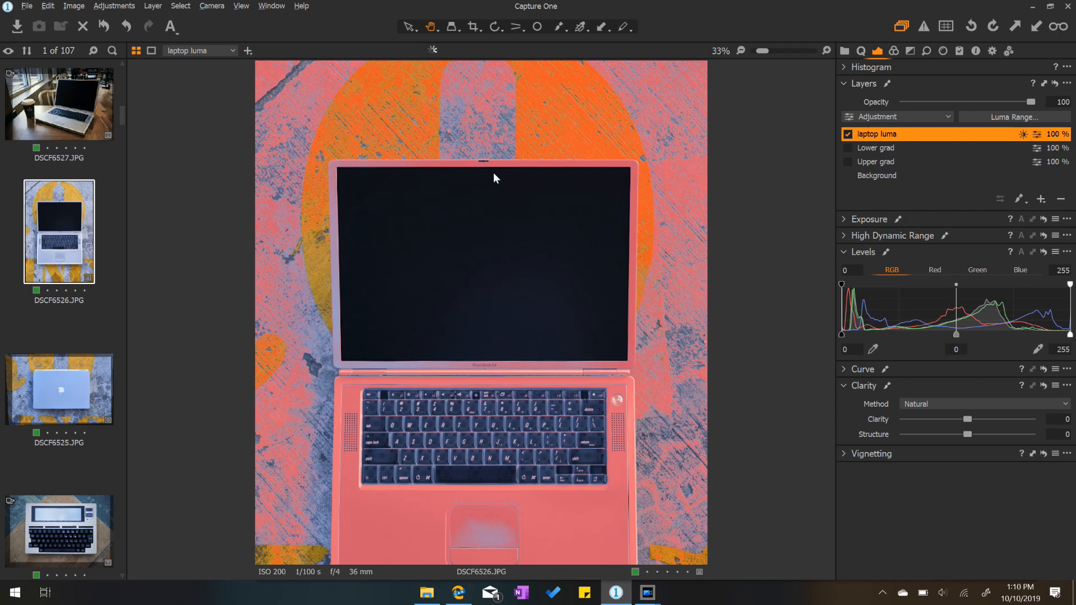
{"action": "scroll", "coordinate": [493, 173], "scroll_direction": "down", "scroll_amount": 2}
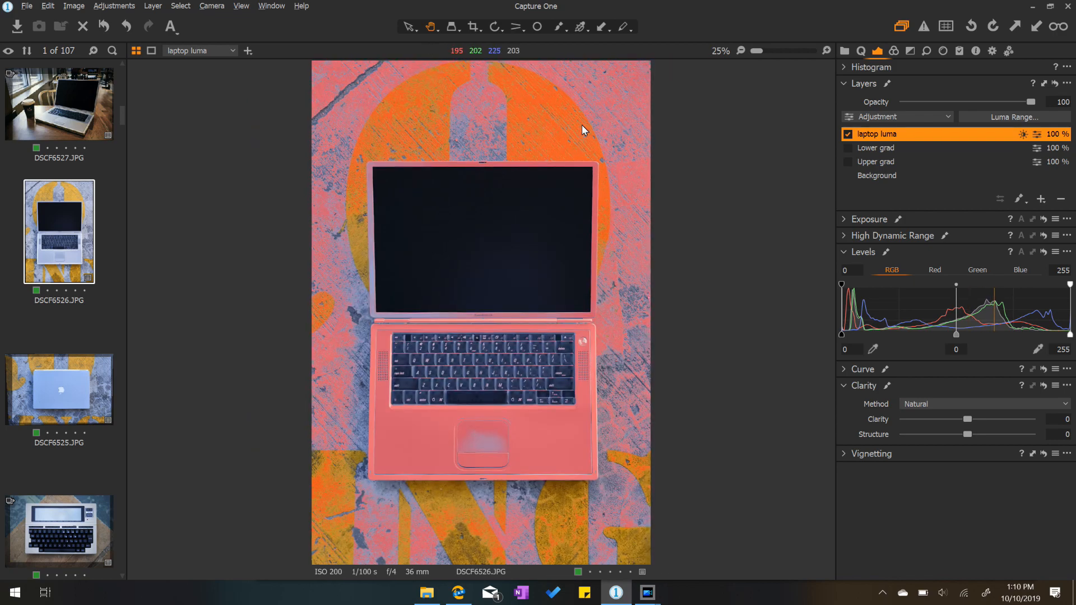
Step: Erase the laptop luma mask from the concrete background on all sides of the laptop, leaving only the laptop masked
{"action": "key", "text": "b"}
{"action": "left_click", "coordinate": [320, 81]}
{"action": "mouse_move", "coordinate": [450, 80]}
{"action": "left_mouse_down"}
{"action": "mouse_move", "coordinate": [644, 76]}
{"action": "mouse_move", "coordinate": [308, 80]}
{"action": "mouse_move", "coordinate": [541, 98]}
{"action": "mouse_move", "coordinate": [411, 112]}
{"action": "left_mouse_up"}
{"action": "left_click_drag", "start_coordinate": [320, 132], "coordinate": [698, 132]}
{"action": "left_click_drag", "start_coordinate": [312, 140], "coordinate": [744, 139]}
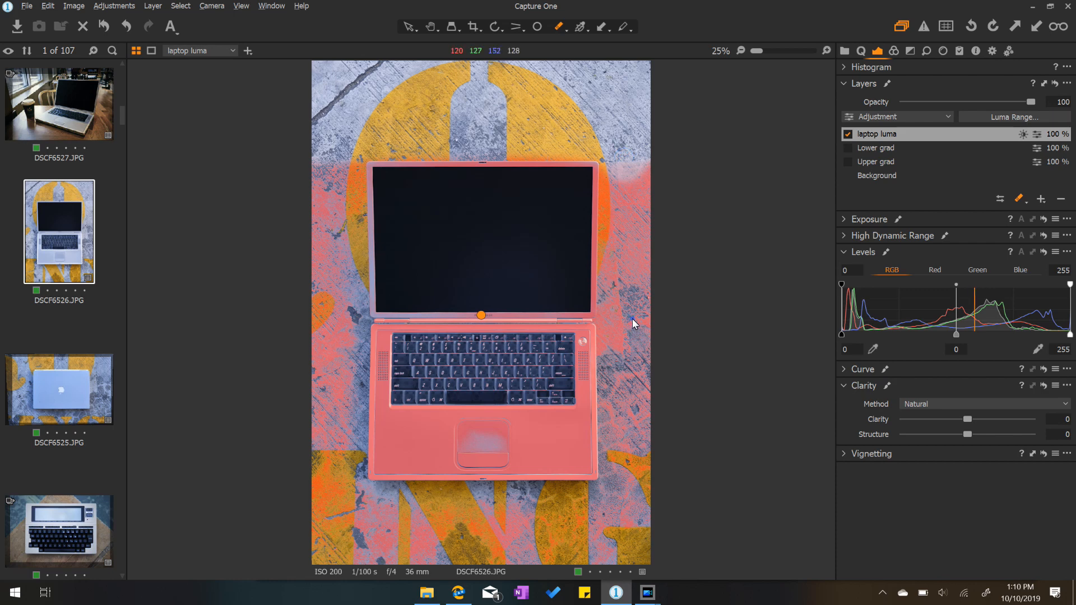
{"action": "left_click_drag", "start_coordinate": [632, 319], "coordinate": [617, 168]}
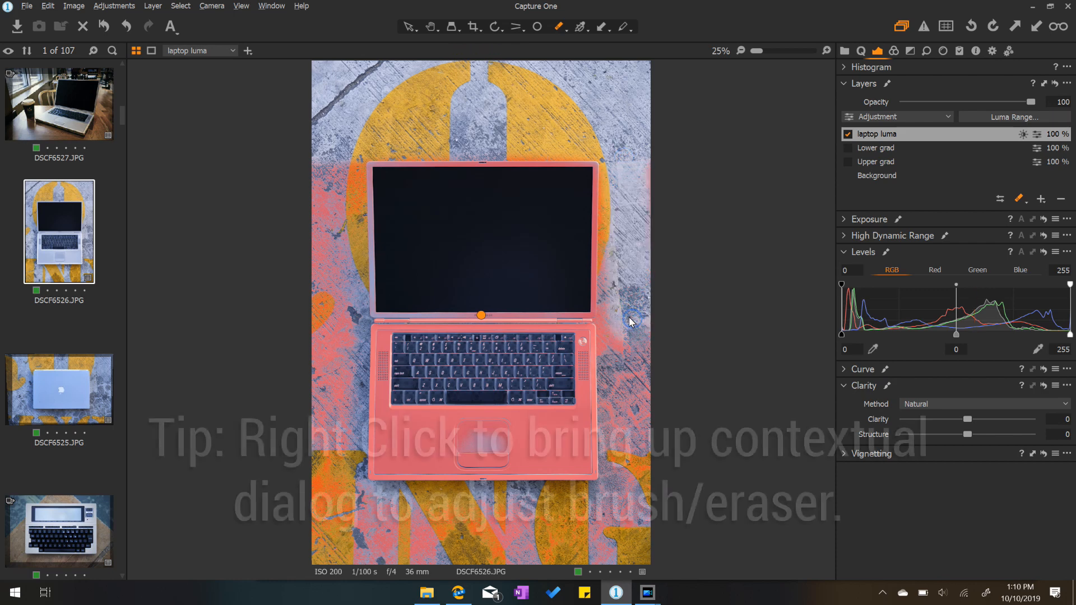
{"action": "left_click", "coordinate": [626, 175]}
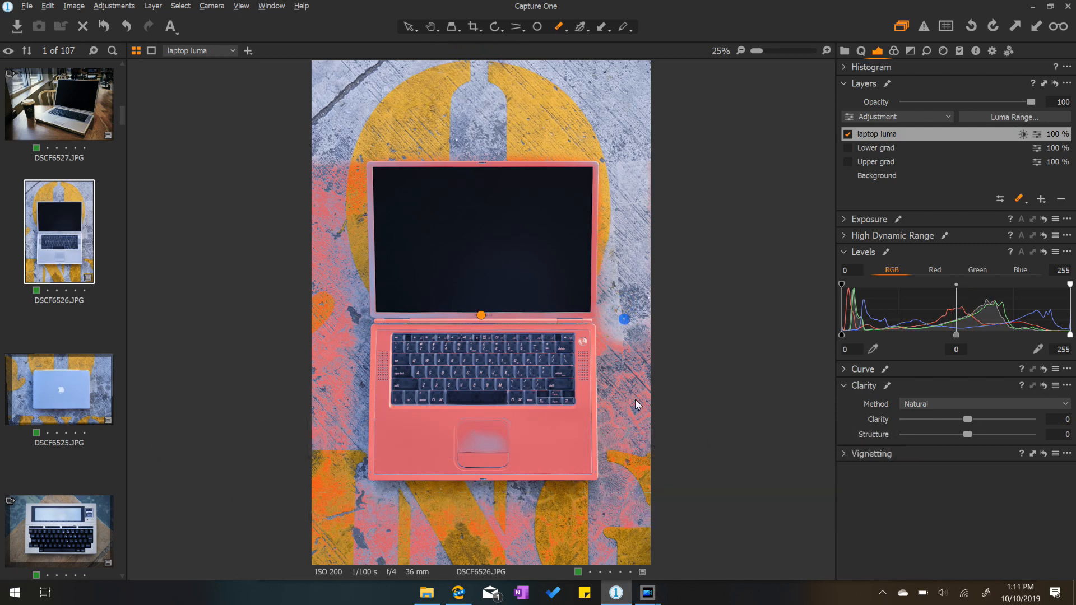
{"action": "left_click", "coordinate": [630, 491]}
{"action": "mouse_move", "coordinate": [630, 491]}
{"action": "left_mouse_down"}
{"action": "mouse_move", "coordinate": [629, 475]}
{"action": "mouse_move", "coordinate": [353, 526]}
{"action": "mouse_move", "coordinate": [297, 516]}
{"action": "left_mouse_up"}
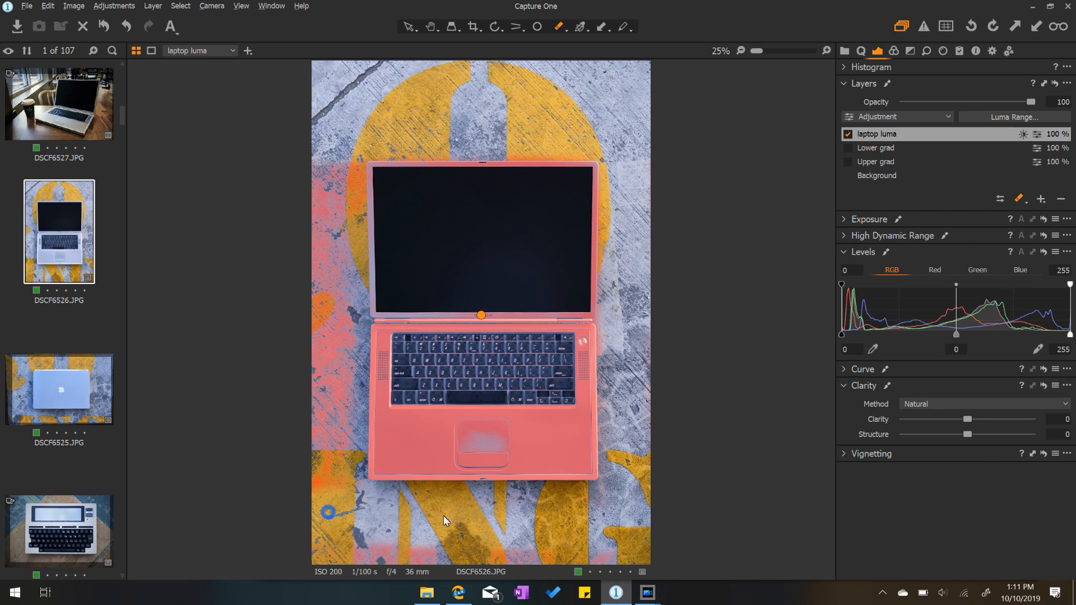
{"action": "left_click_drag", "start_coordinate": [702, 540], "coordinate": [316, 539]}
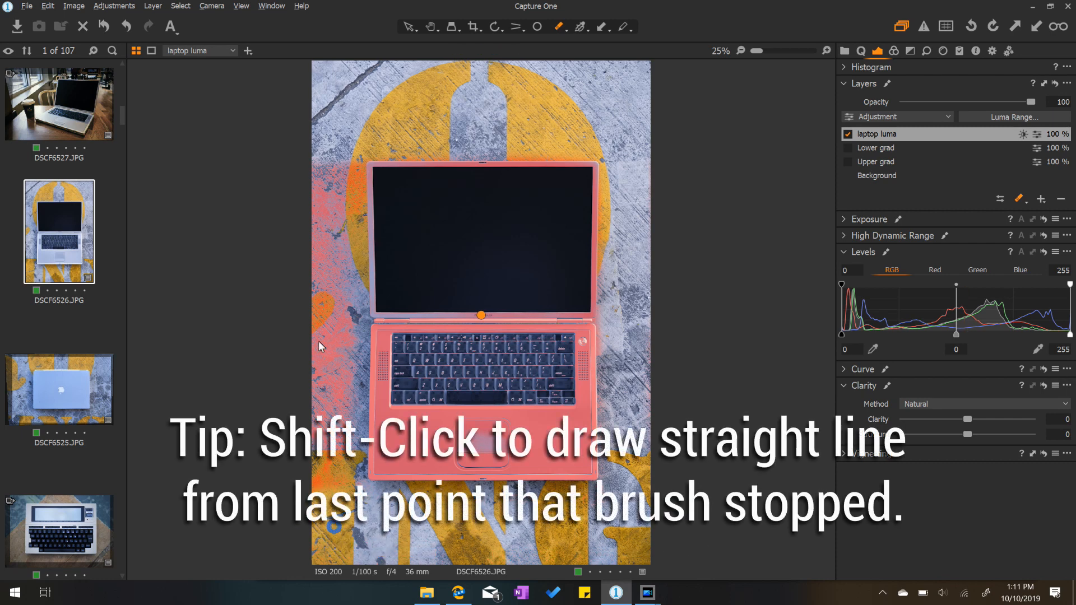
{"action": "left_click", "coordinate": [328, 177], "text": "shift"}
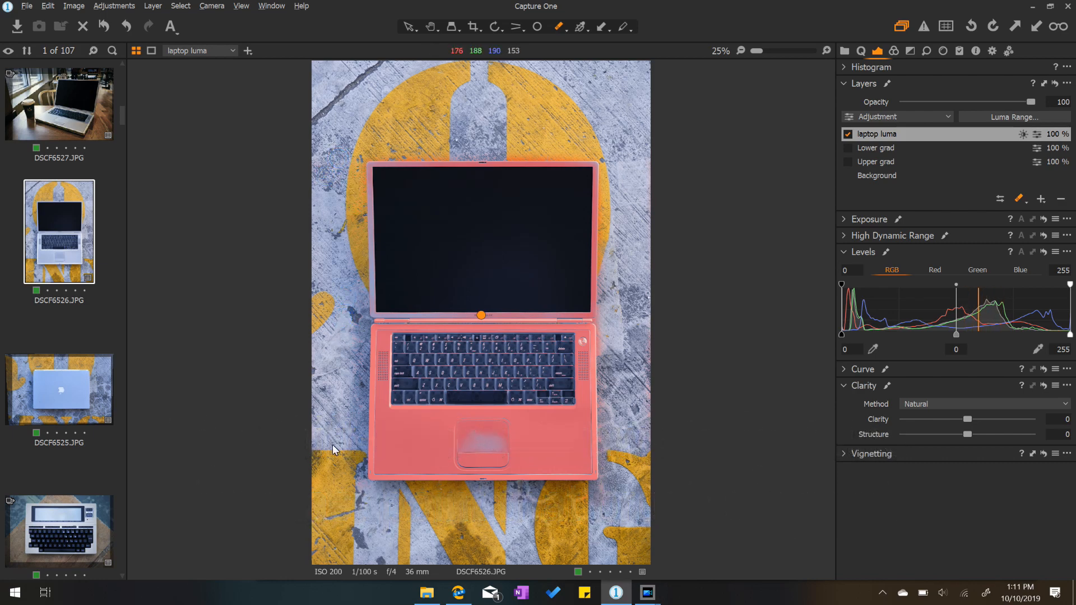
{"action": "left_click", "coordinate": [625, 266]}
{"action": "left_click", "coordinate": [427, 131]}
{"action": "left_click", "coordinate": [339, 306]}
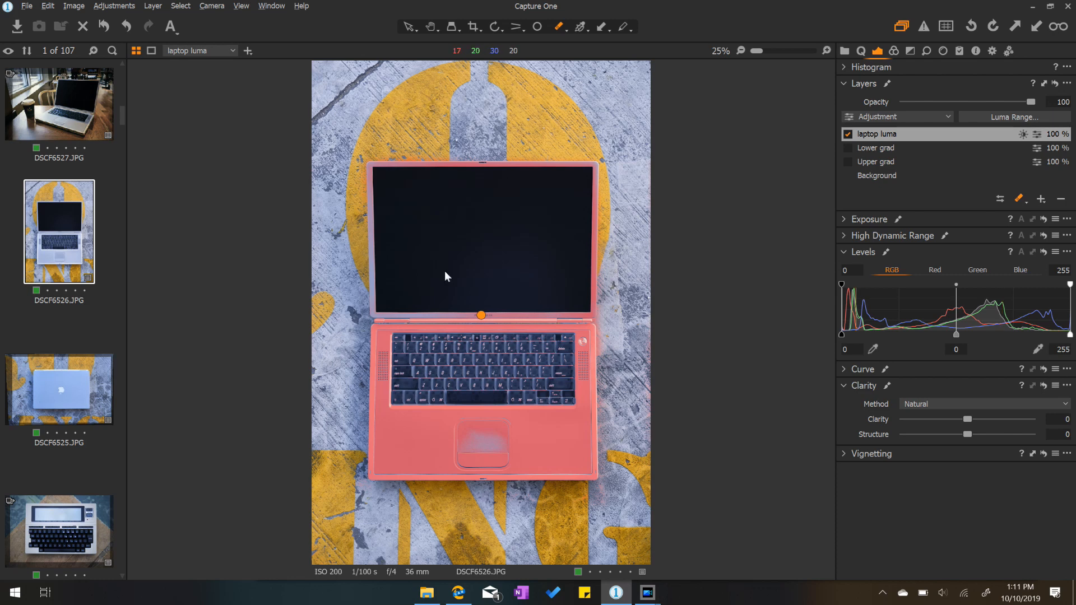
Step: Hide the mask overlay and shift the laptop luma layer's highlight color balance slightly toward yellow-orange
{"action": "key", "text": "m"}
{"action": "key", "text": "m"}
{"action": "left_click", "coordinate": [894, 52]}
{"action": "key", "text": "m"}
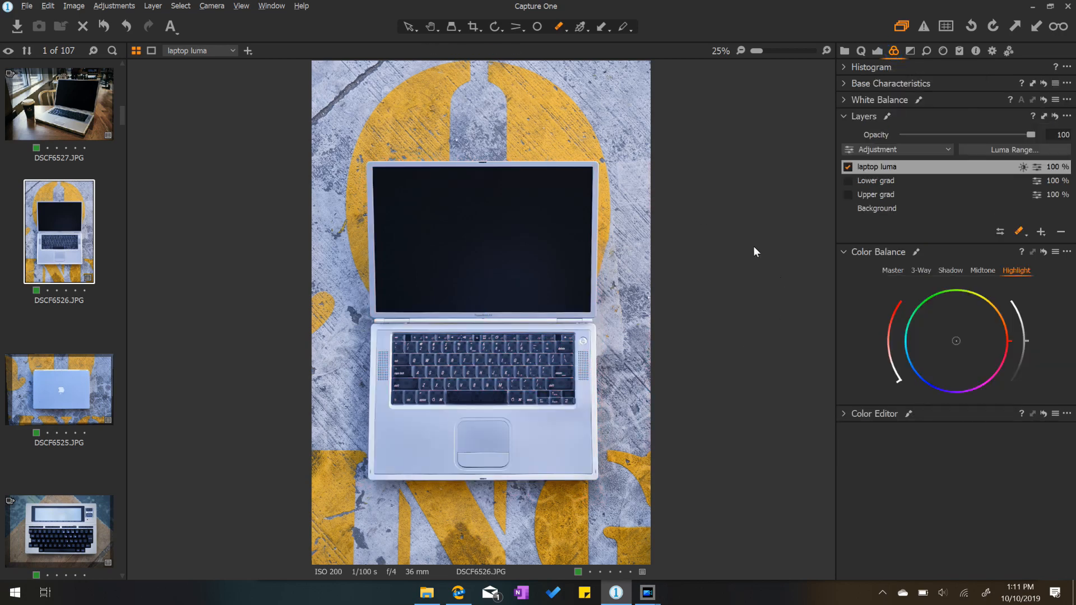
{"action": "key", "text": "ctrl+plus"}
{"action": "key", "text": "ctrl+plus"}
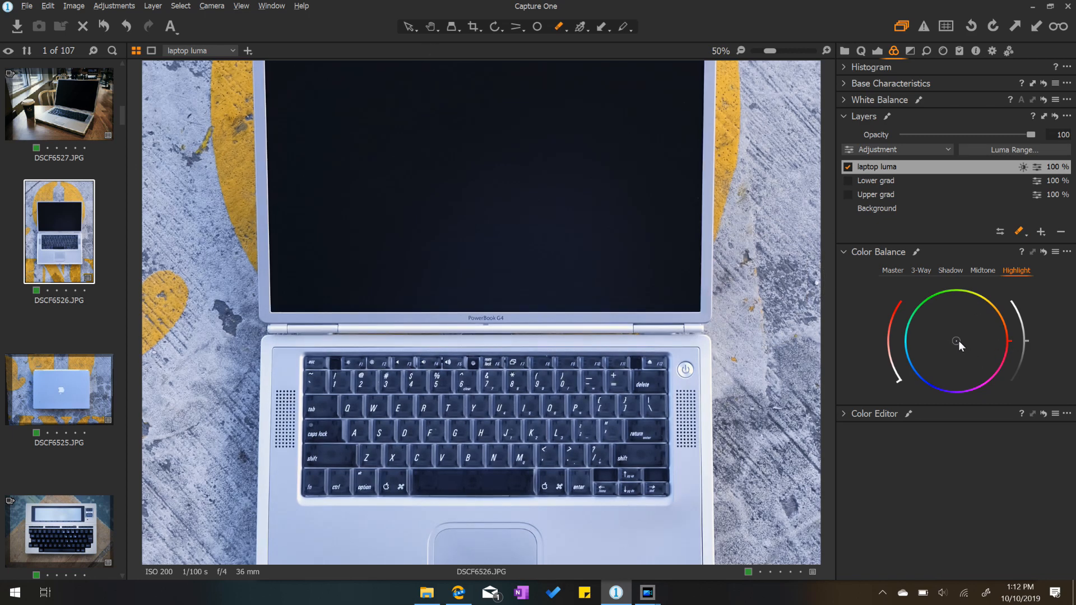
{"action": "left_click_drag", "start_coordinate": [956, 343], "coordinate": [968, 330]}
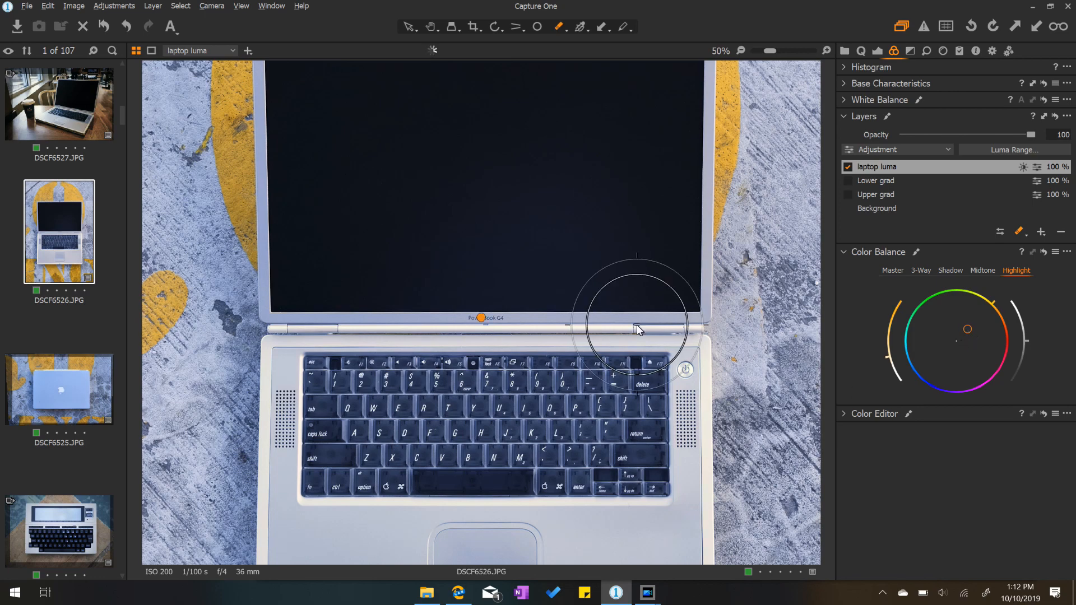
{"action": "key", "text": "ctrl+0"}
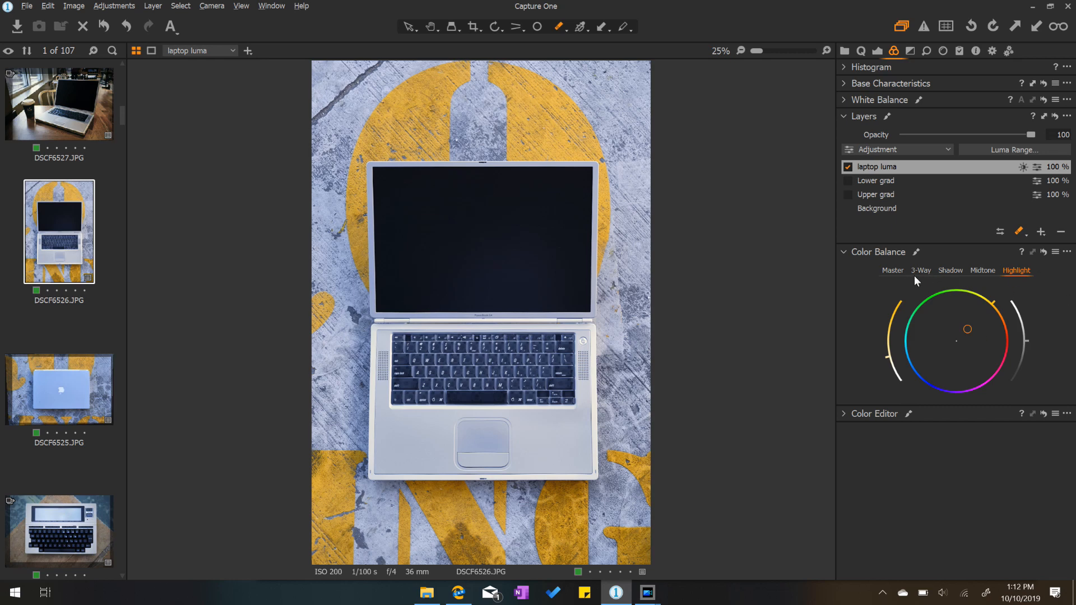
Step: Slightly raise the lightness and saturation of the highlight color balance on the laptop luma layer
{"action": "left_click_drag", "start_coordinate": [1026, 341], "coordinate": [1026, 330]}
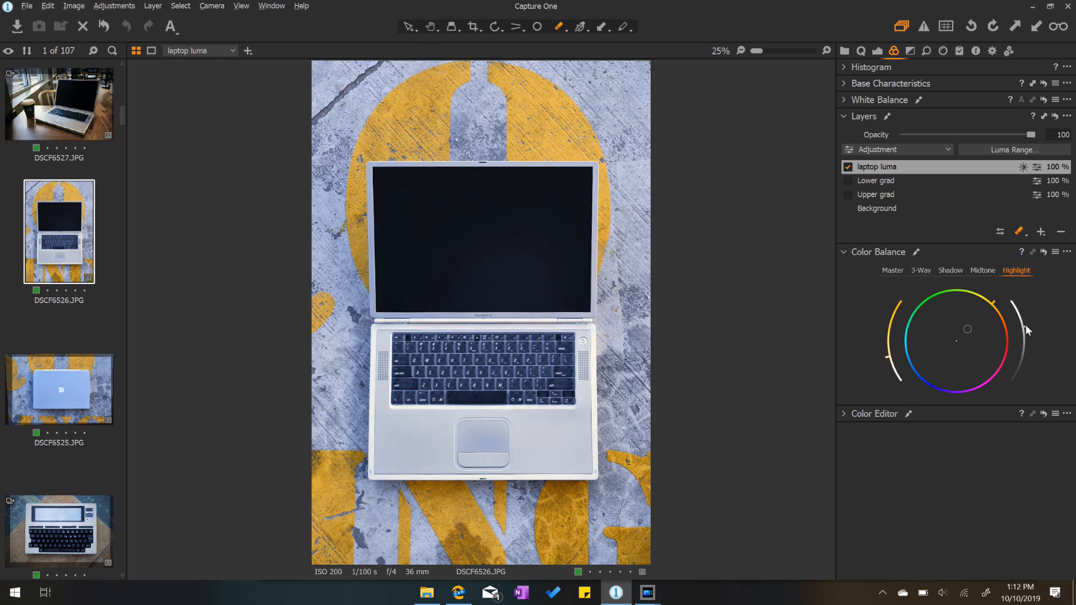
{"action": "mouse_move", "coordinate": [1025, 324]}
{"action": "left_mouse_down"}
{"action": "mouse_move", "coordinate": [1023, 360]}
{"action": "mouse_move", "coordinate": [1024, 322]}
{"action": "mouse_move", "coordinate": [1024, 334]}
{"action": "left_mouse_up"}
{"action": "left_click_drag", "start_coordinate": [1026, 332], "coordinate": [1026, 331]}
{"action": "mouse_move", "coordinate": [878, 358]}
{"action": "left_mouse_down"}
{"action": "mouse_move", "coordinate": [886, 327]}
{"action": "mouse_move", "coordinate": [883, 369]}
{"action": "mouse_move", "coordinate": [888, 332]}
{"action": "mouse_move", "coordinate": [895, 358]}
{"action": "left_mouse_up"}
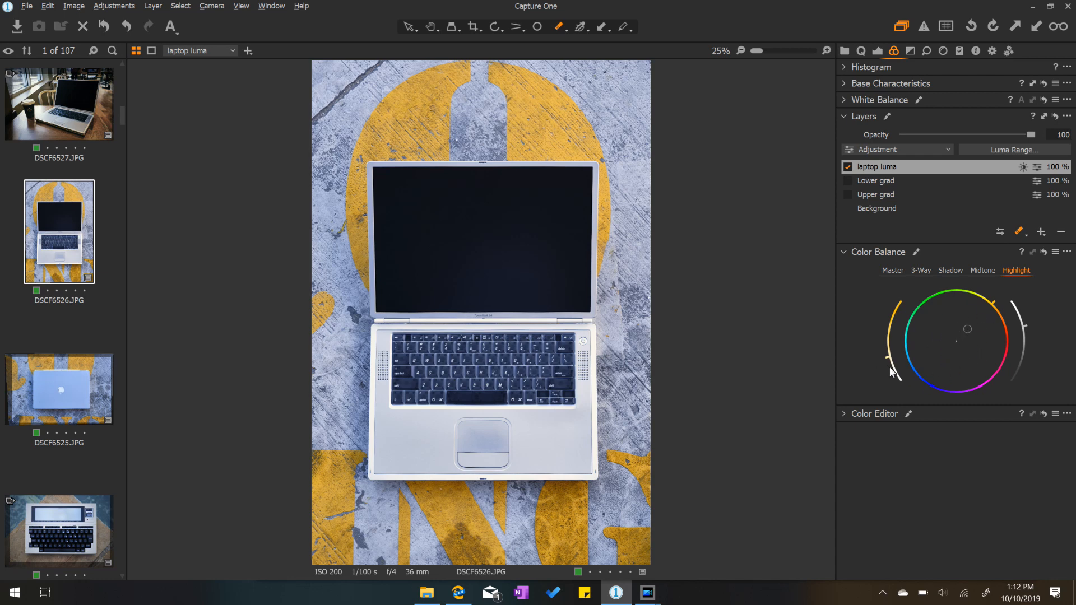
{"action": "left_click_drag", "start_coordinate": [888, 356], "coordinate": [879, 352]}
{"action": "scroll", "coordinate": [344, 355], "scroll_direction": "up", "scroll_amount": 3}
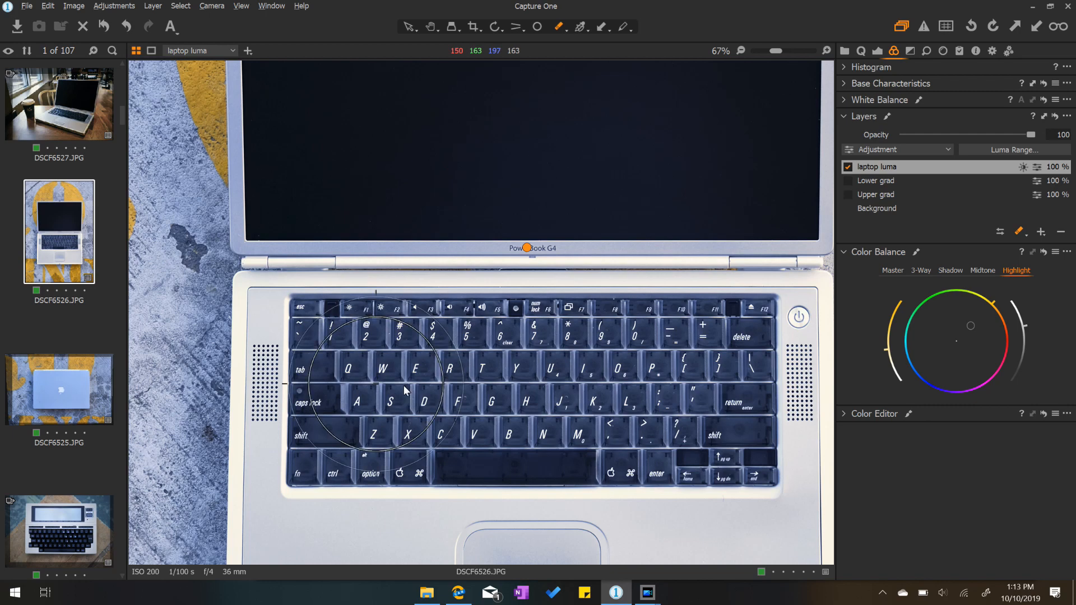
{"action": "scroll", "coordinate": [254, 340], "scroll_direction": "down", "scroll_amount": 3}
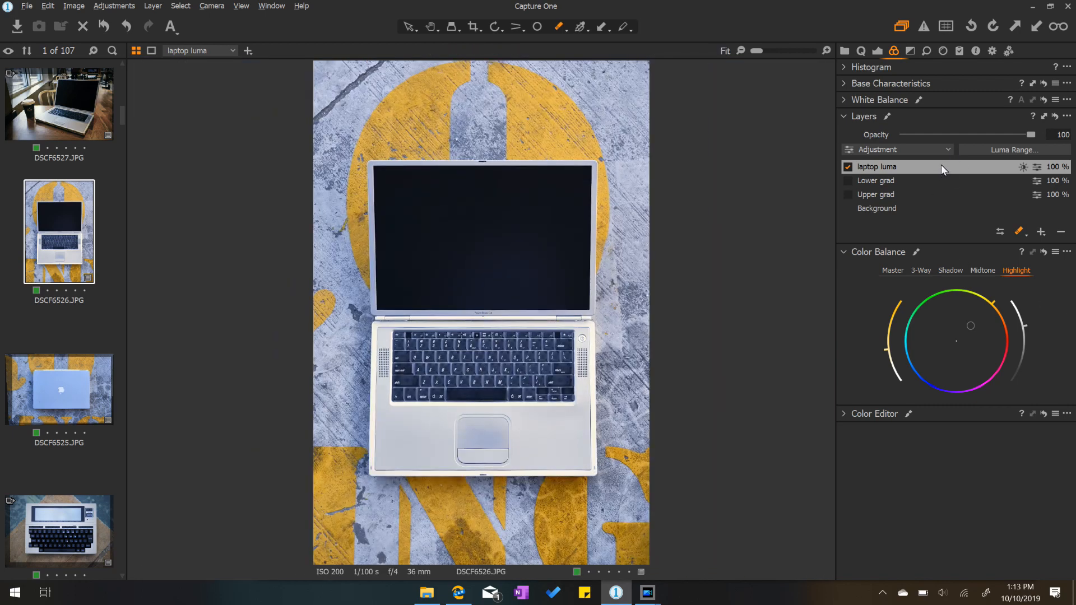
Step: Add a new adjustment layer above laptop luma and copy its mask from the laptop luma layer
{"action": "left_click", "coordinate": [1042, 232]}
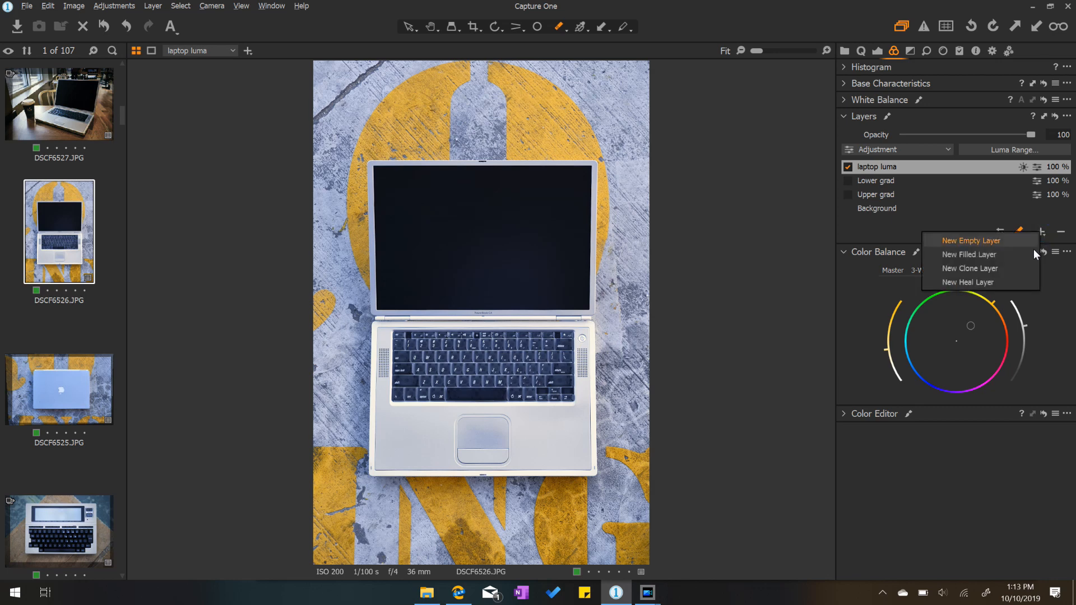
{"action": "left_click", "coordinate": [1026, 253]}
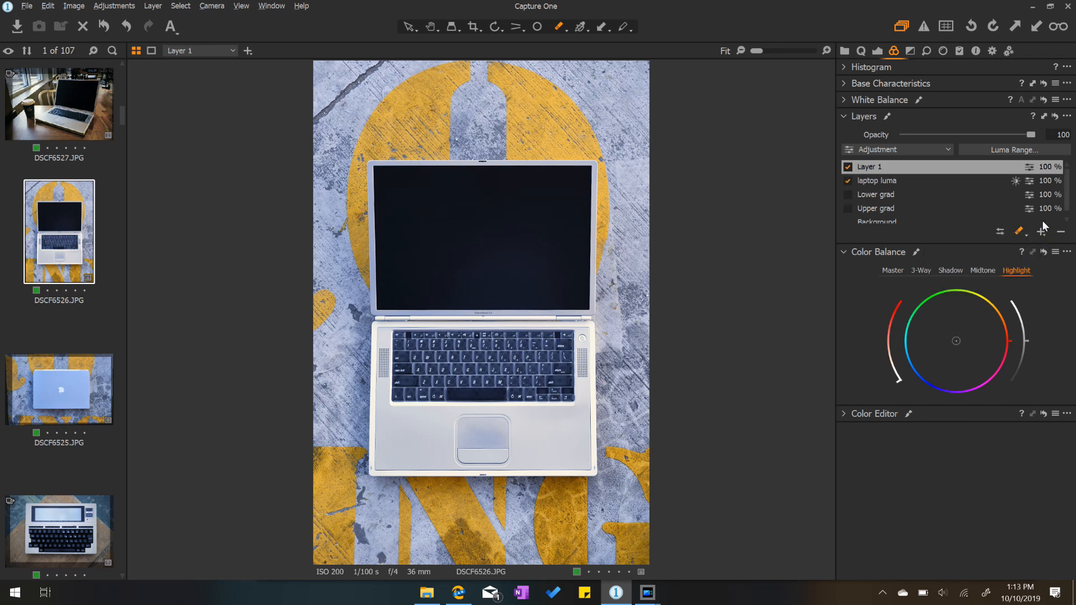
{"action": "right_click", "coordinate": [949, 168]}
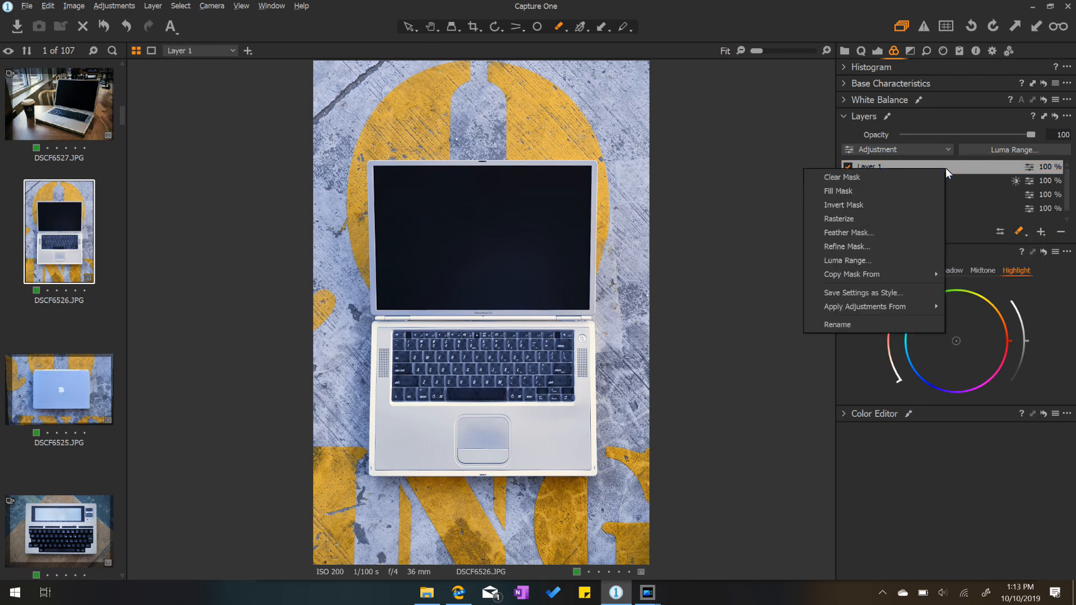
{"action": "mouse_move", "coordinate": [906, 275]}
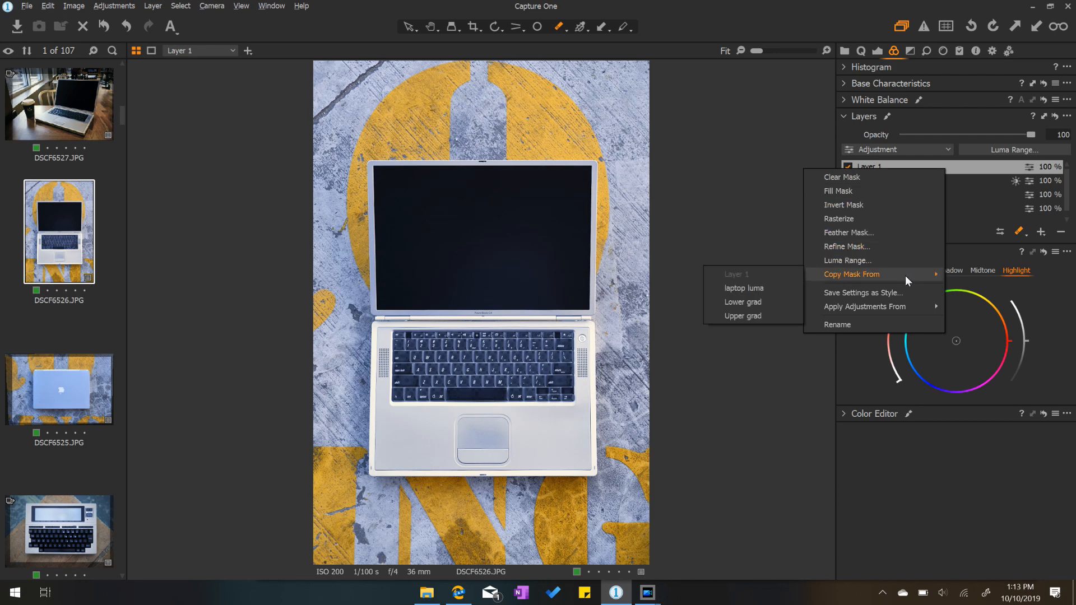
{"action": "left_click", "coordinate": [754, 292]}
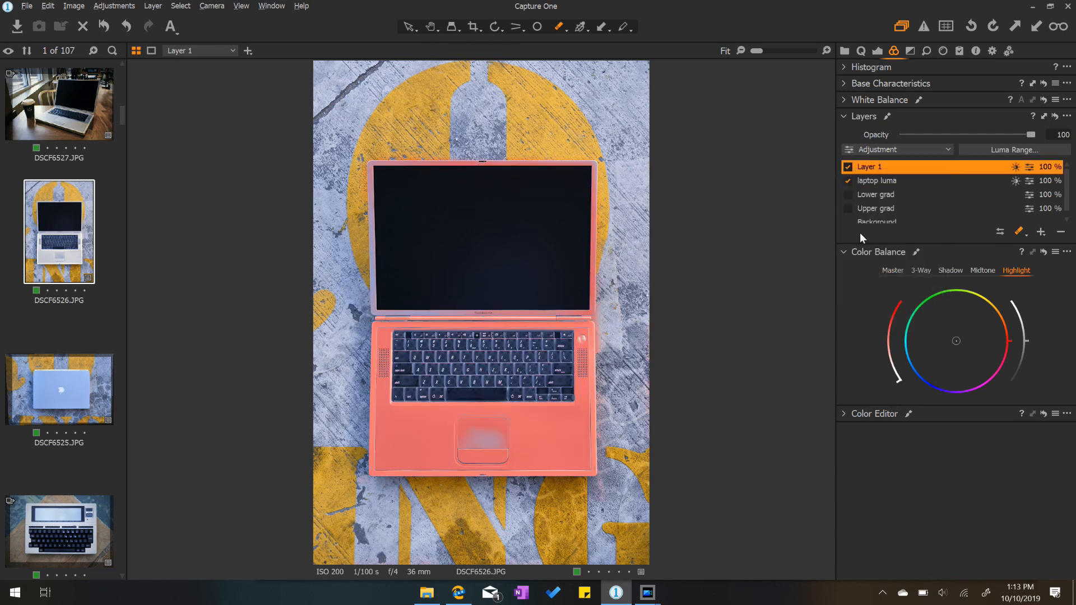
Step: Turn off the laptop luma layer and invert the mask of Layer 1 so it covers the ground
{"action": "left_click", "coordinate": [850, 185]}
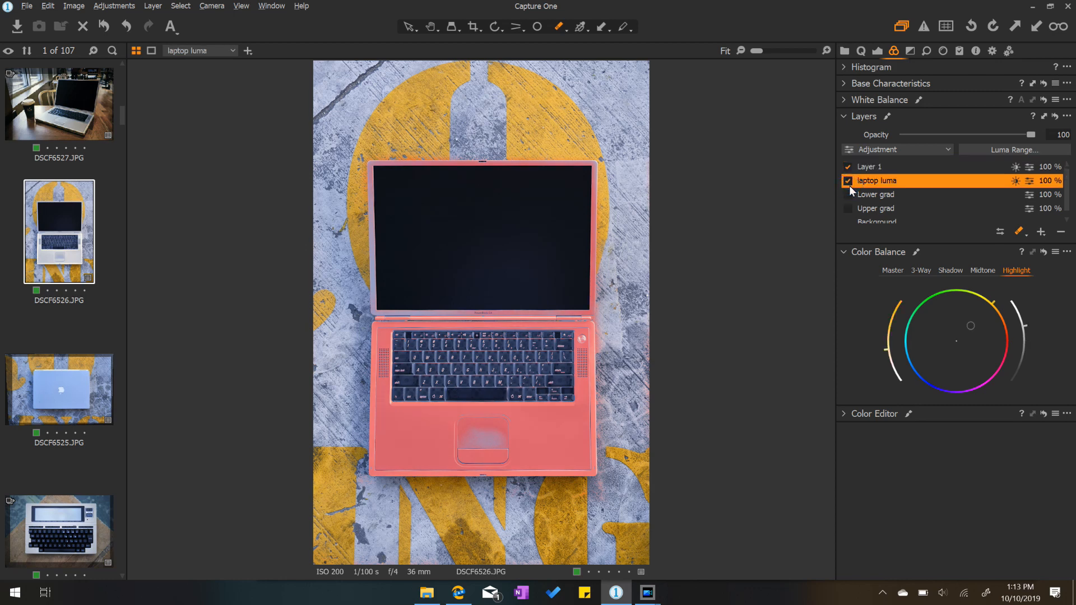
{"action": "left_click", "coordinate": [874, 166]}
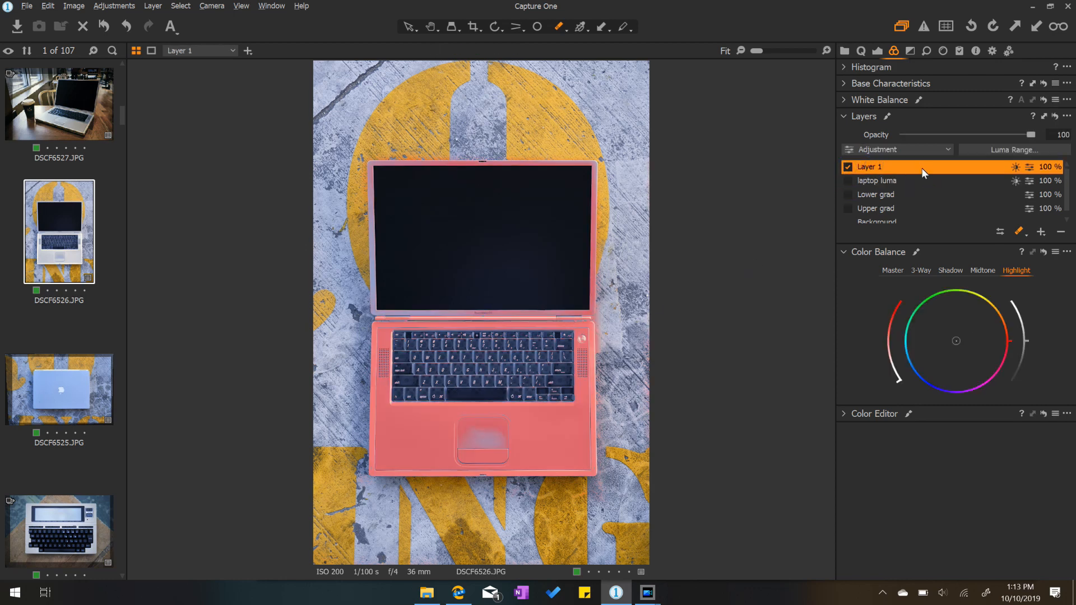
{"action": "right_click", "coordinate": [922, 168]}
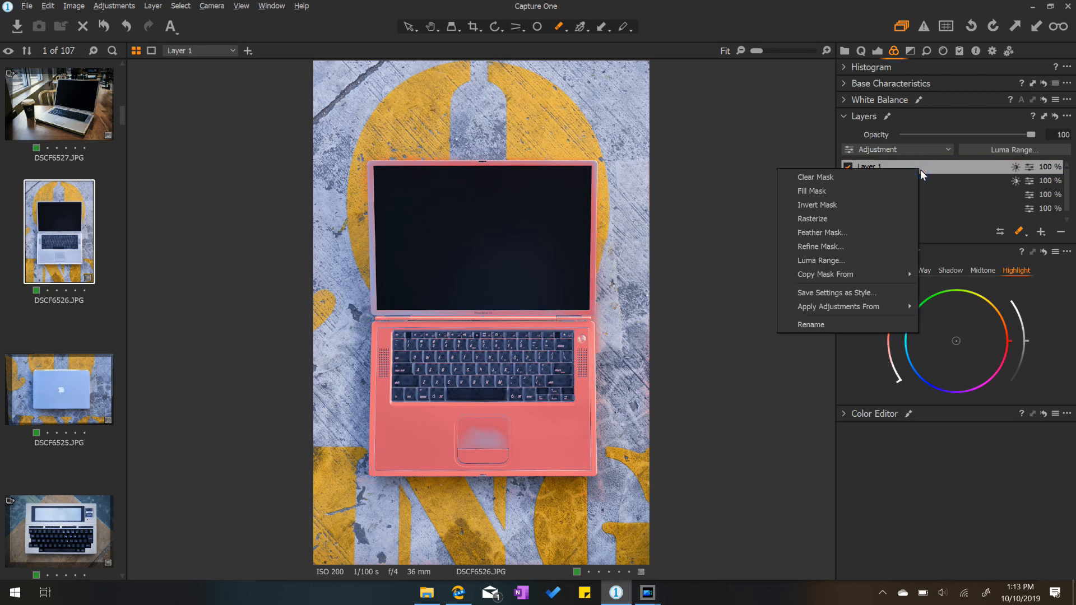
{"action": "left_click", "coordinate": [869, 206]}
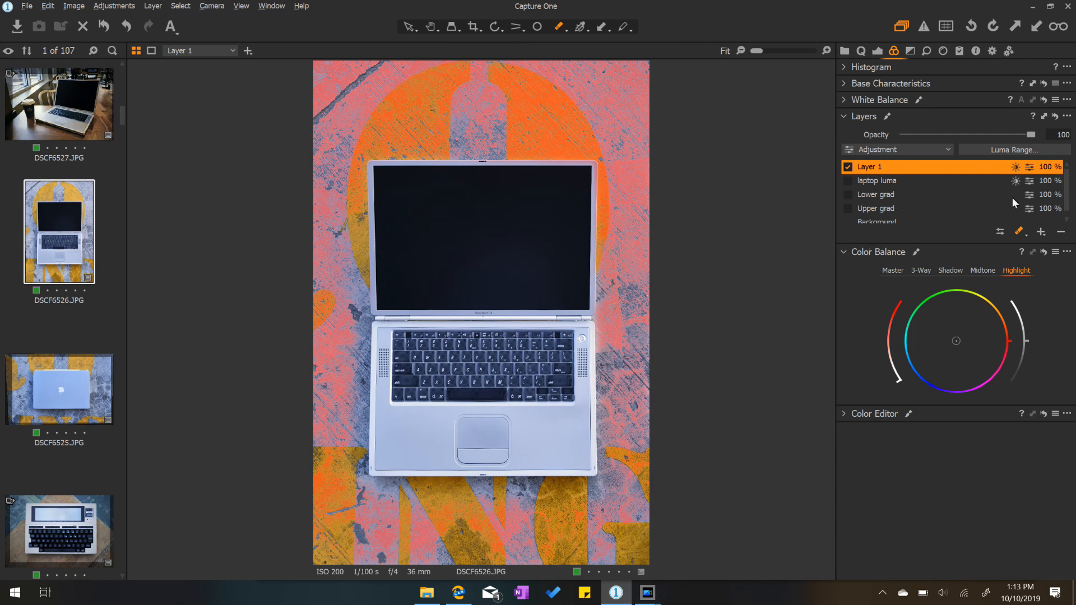
Step: Restrict the Layer 1 mask to the darker tones with a luma range of 12–122 and falloff of 0–142
{"action": "left_click", "coordinate": [995, 149]}
{"action": "left_click_drag", "start_coordinate": [701, 335], "coordinate": [597, 320]}
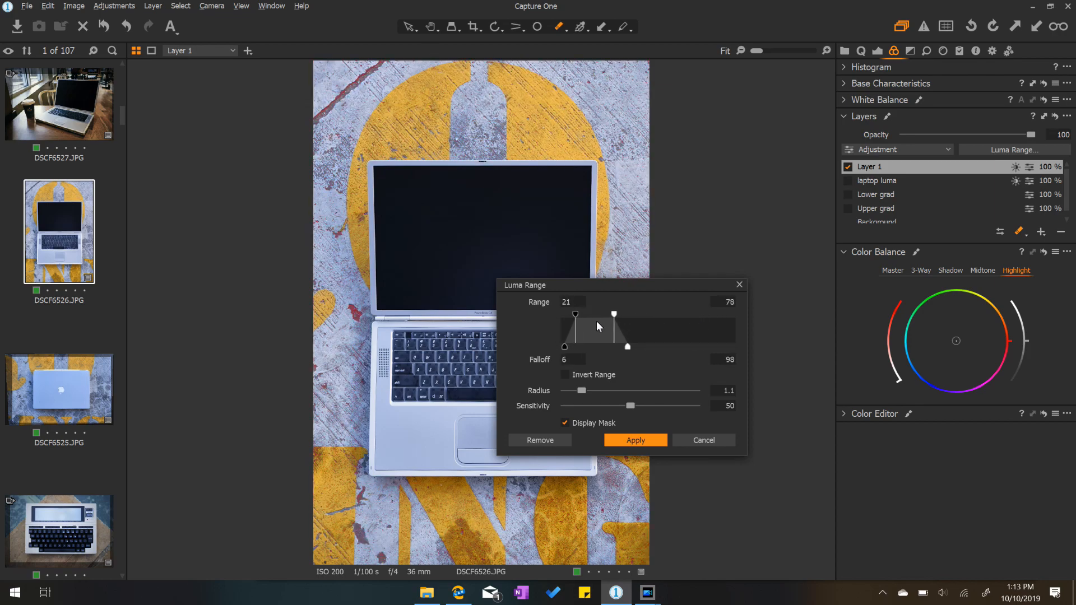
{"action": "left_click_drag", "start_coordinate": [615, 313], "coordinate": [572, 318]}
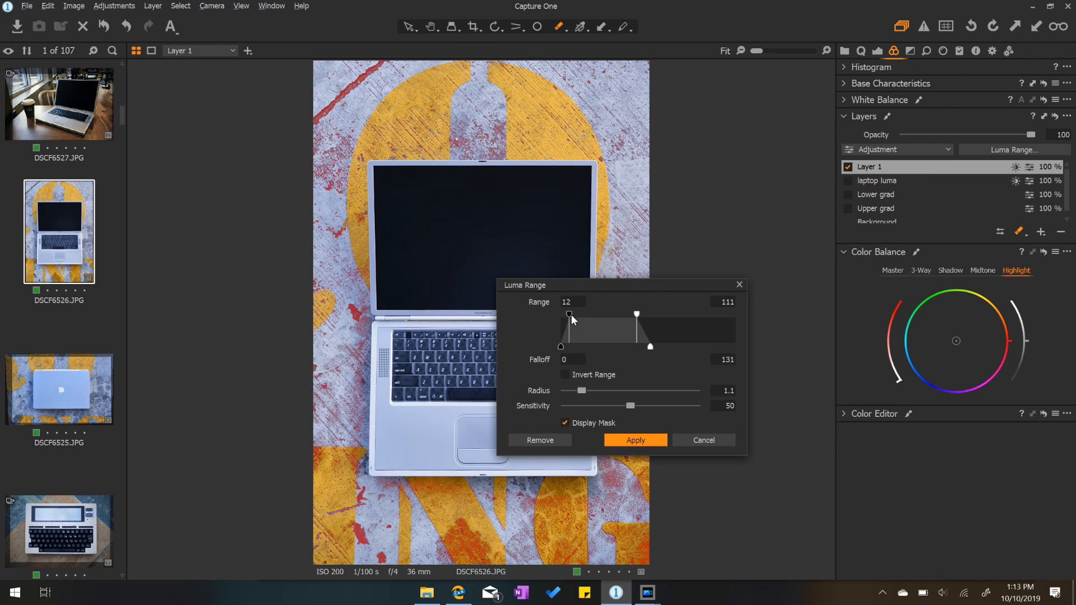
{"action": "mouse_move", "coordinate": [637, 315]}
{"action": "left_mouse_down"}
{"action": "mouse_move", "coordinate": [678, 317]}
{"action": "mouse_move", "coordinate": [644, 319]}
{"action": "left_mouse_up"}
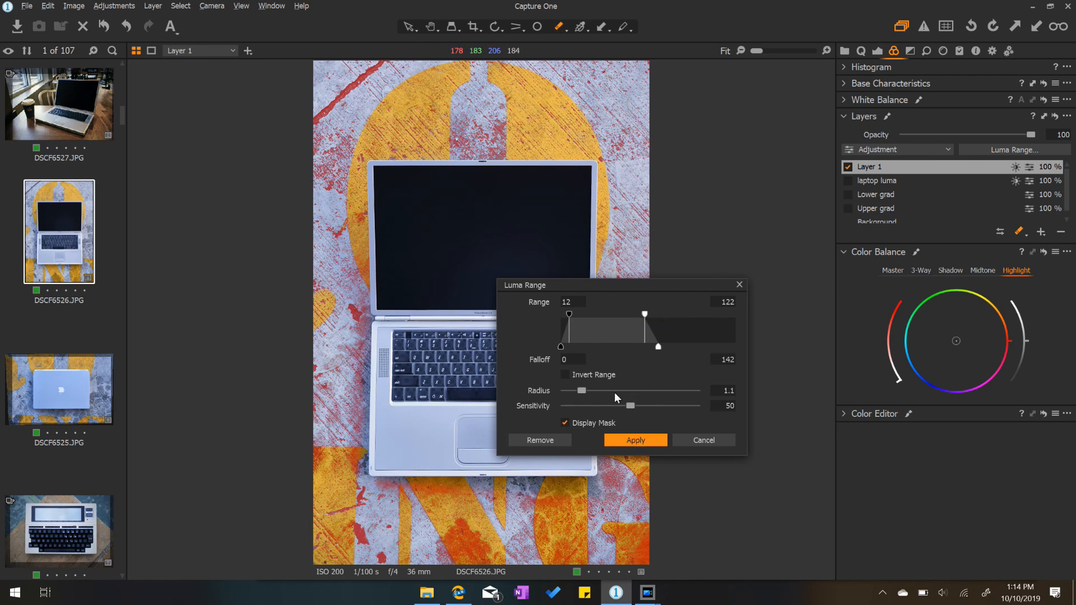
{"action": "left_click", "coordinate": [629, 441]}
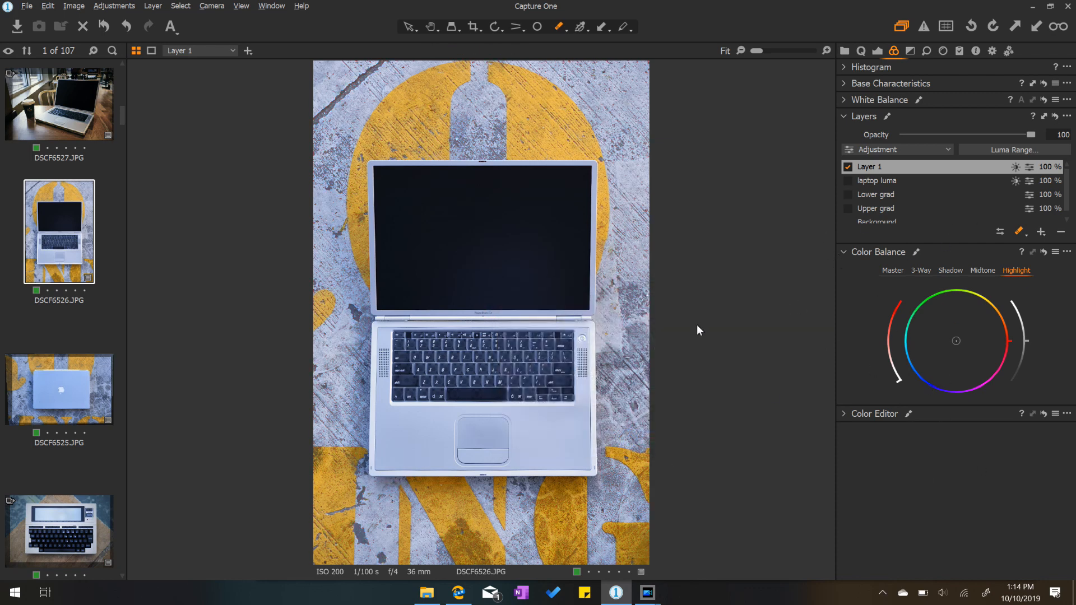
Step: Darken the shadows of Layer 1 by pulling the lower part of its Luma curve down
{"action": "left_click", "coordinate": [879, 51]}
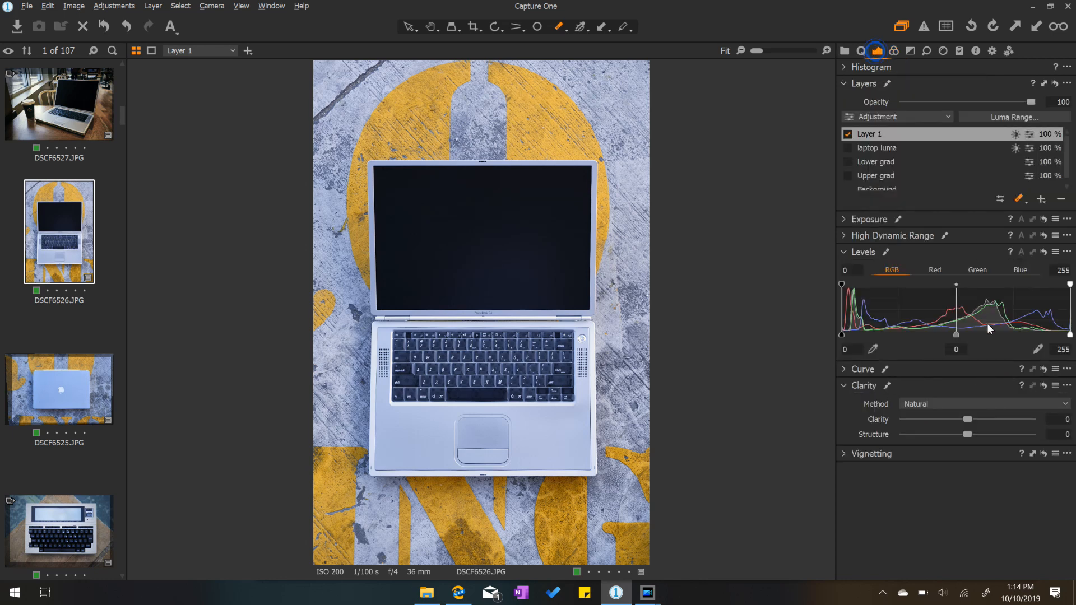
{"action": "left_click", "coordinate": [842, 370]}
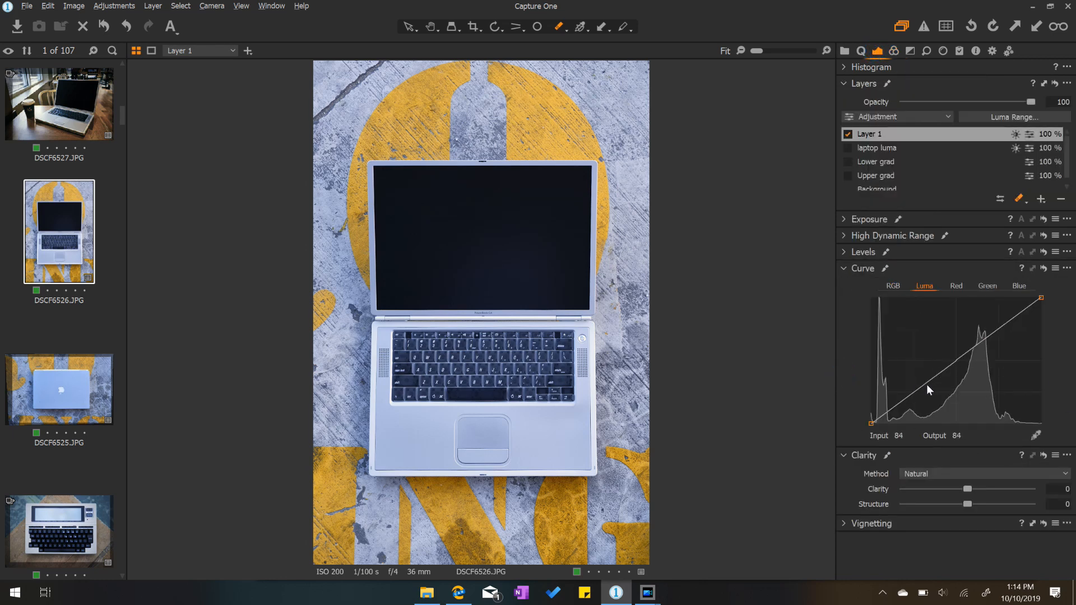
{"action": "left_click", "coordinate": [893, 288]}
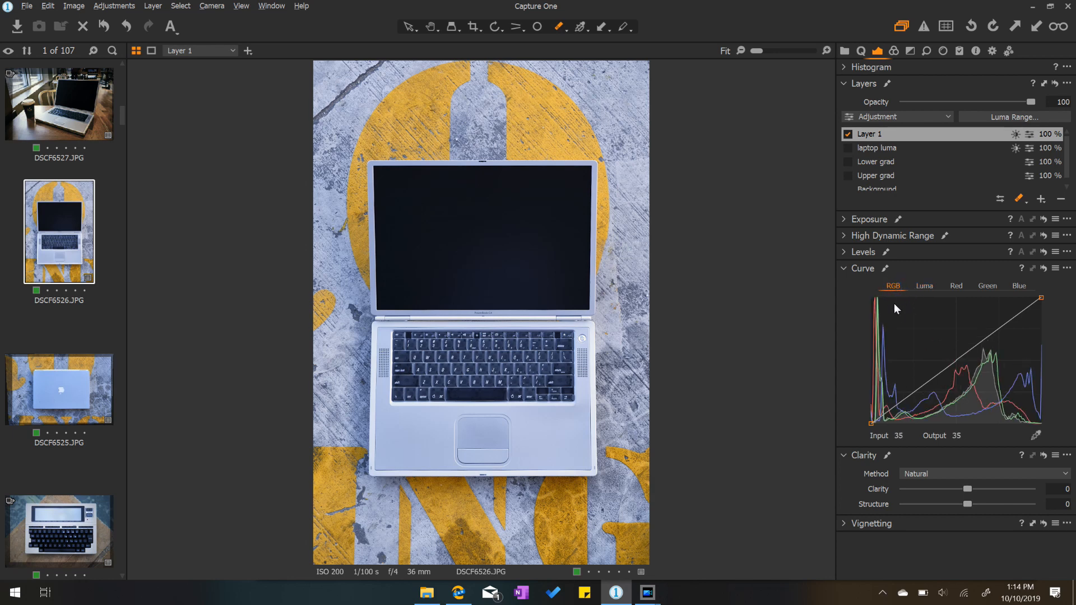
{"action": "left_click", "coordinate": [925, 285]}
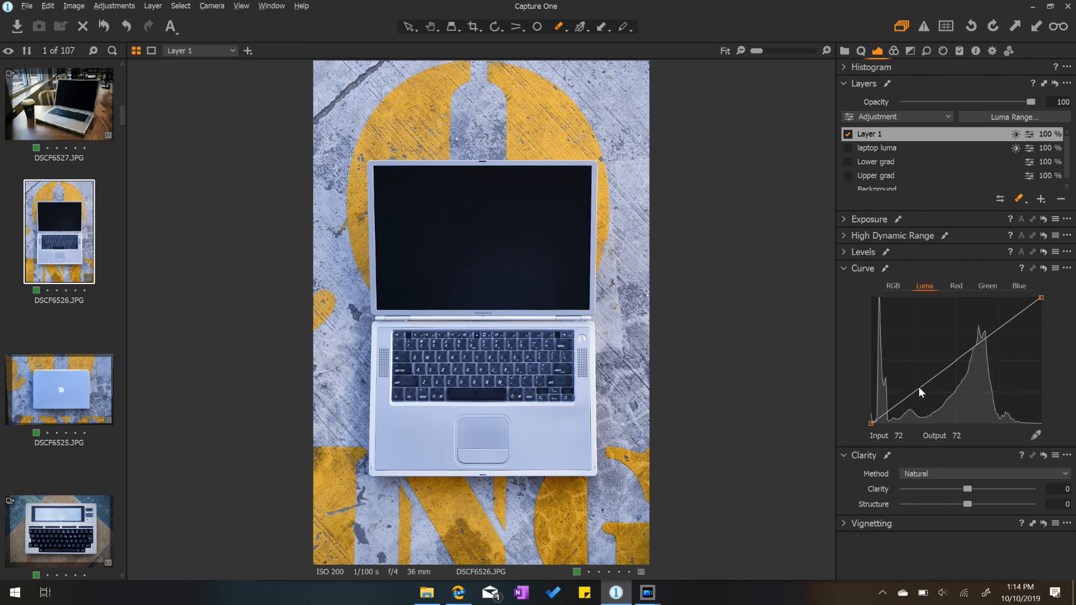
{"action": "left_click_drag", "start_coordinate": [919, 388], "coordinate": [920, 407]}
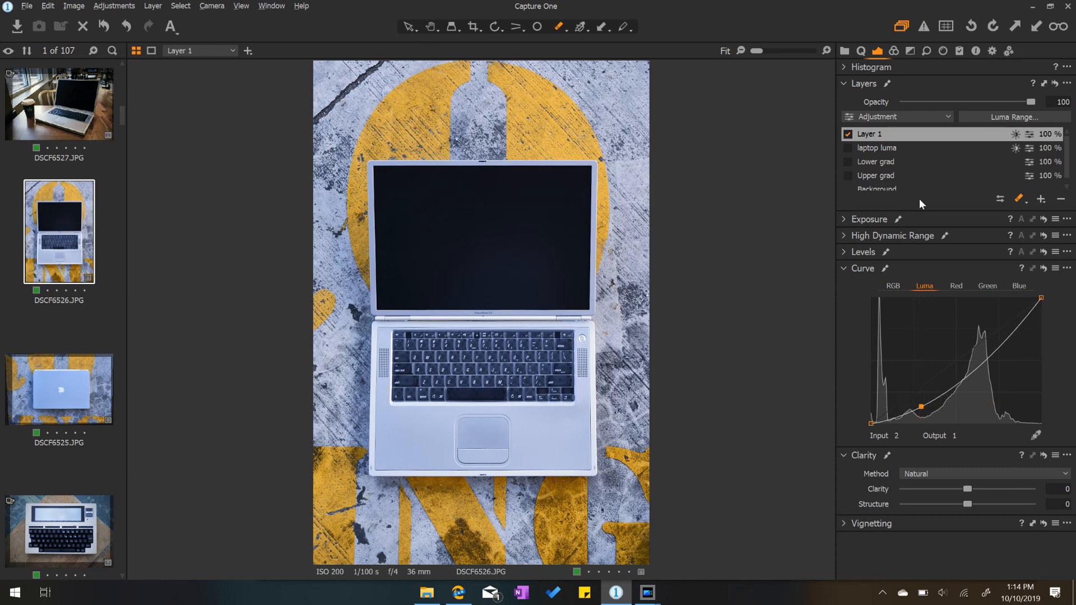
Step: Rename Layer 1 as ground luma
{"action": "double_click", "coordinate": [875, 134]}
{"action": "type", "text": "ground luma"}
{"action": "key", "text": "Return"}
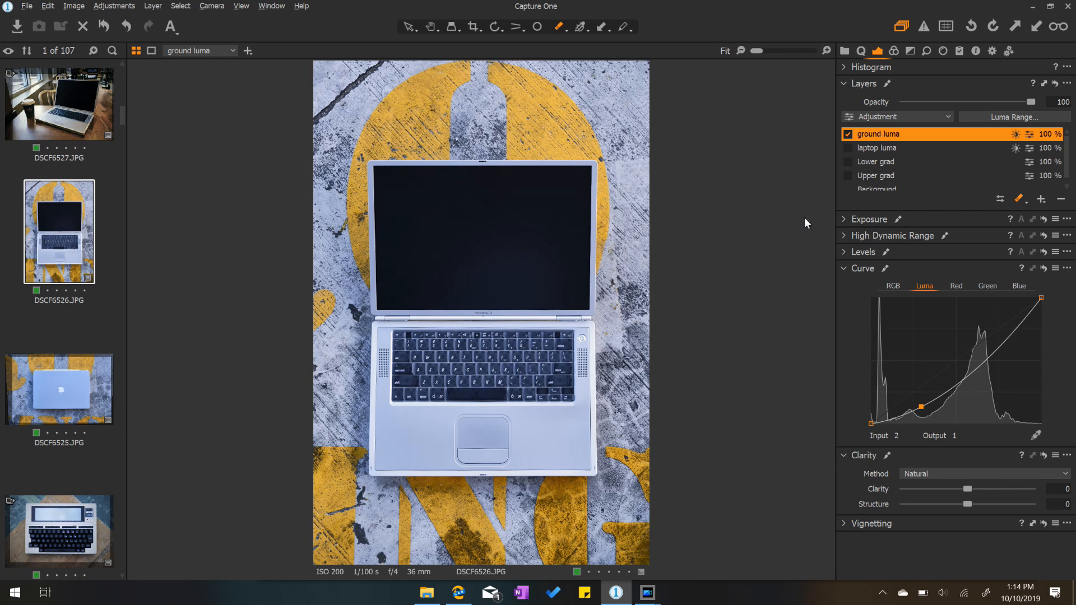
Step: Compare the image with the ground luma layer off and on, and briefly view its mask
{"action": "left_click", "coordinate": [848, 135]}
{"action": "left_click", "coordinate": [848, 135]}
{"action": "key", "text": "m"}
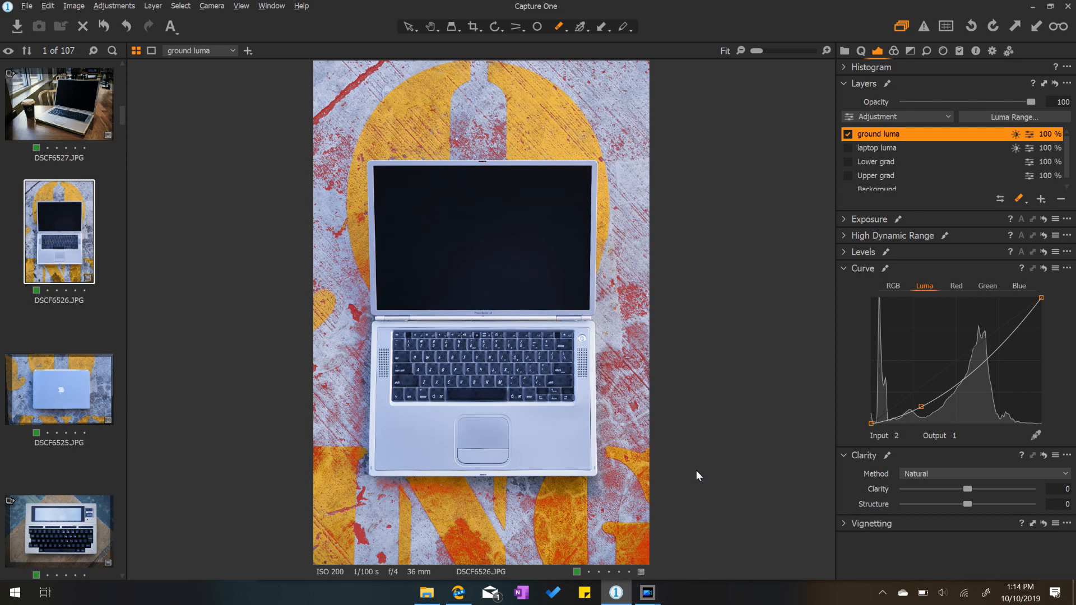
{"action": "key", "text": "m"}
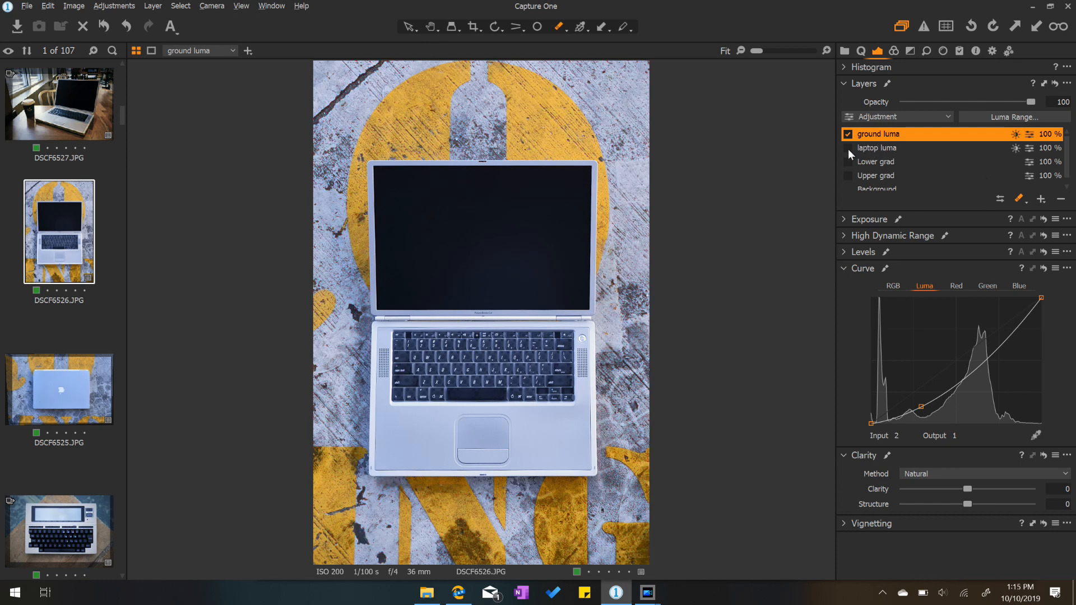
Step: Enable the laptop luma, Lower grad and Upper grad layers and temporarily reset the adjustments to compare with the unedited image
{"action": "left_click", "coordinate": [848, 148]}
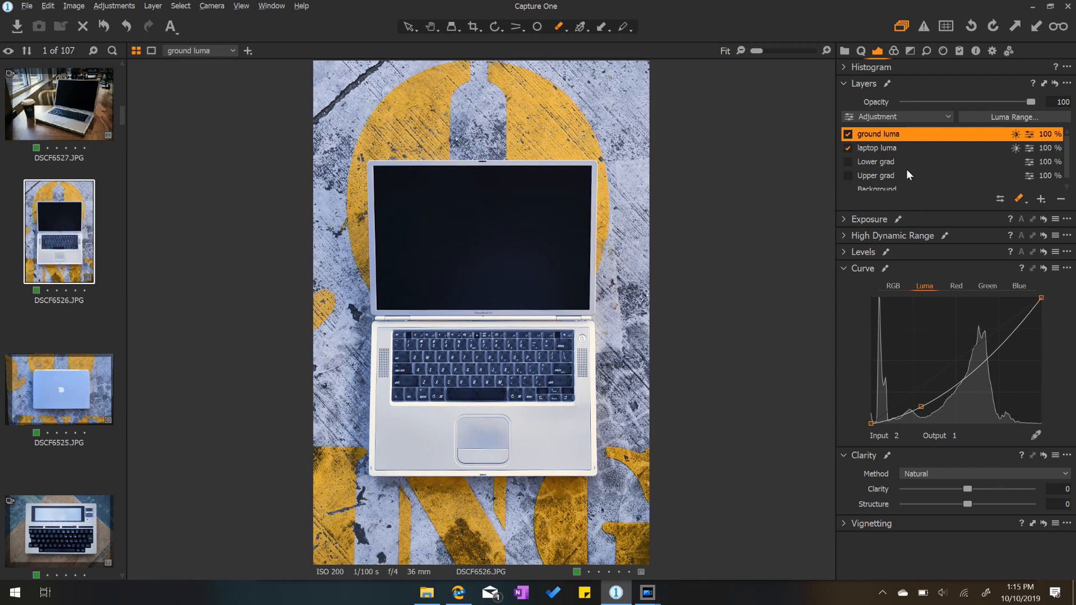
{"action": "left_click", "coordinate": [847, 162]}
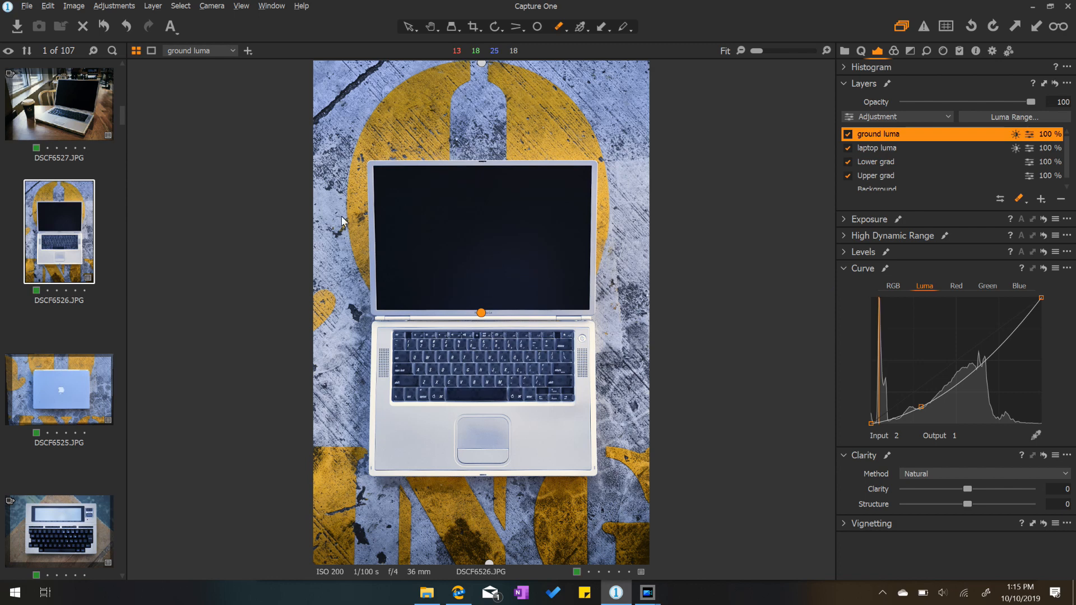
{"action": "left_click", "coordinate": [104, 28]}
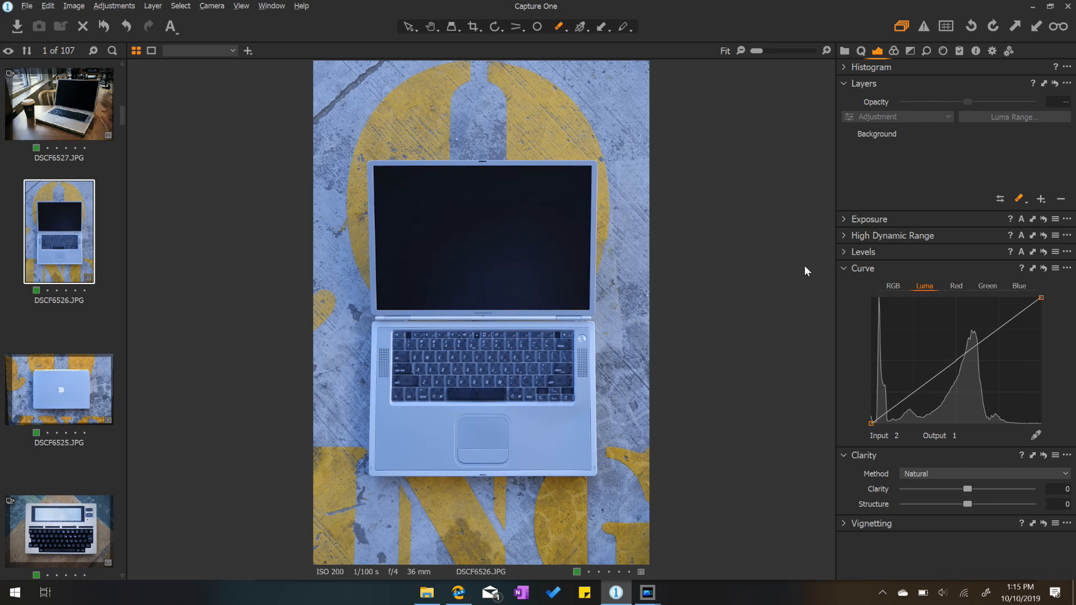
{"action": "key", "text": "ctrl+z"}
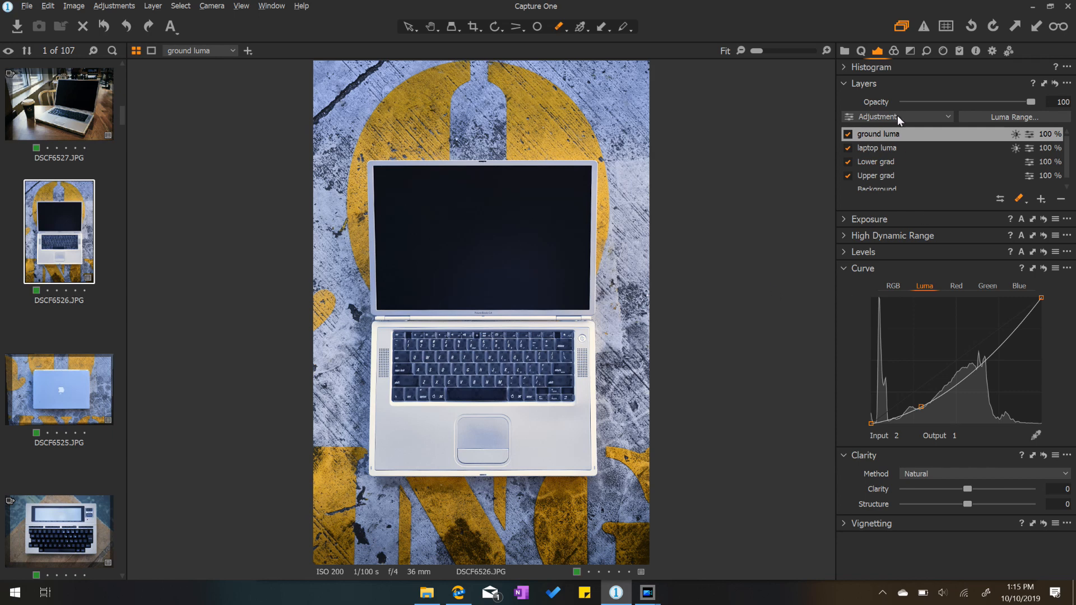
Step: On the Background layer, set the Color Editor's yellow range to hue -8.1, saturation 33.8 and lightness -7.7
{"action": "left_click", "coordinate": [893, 50]}
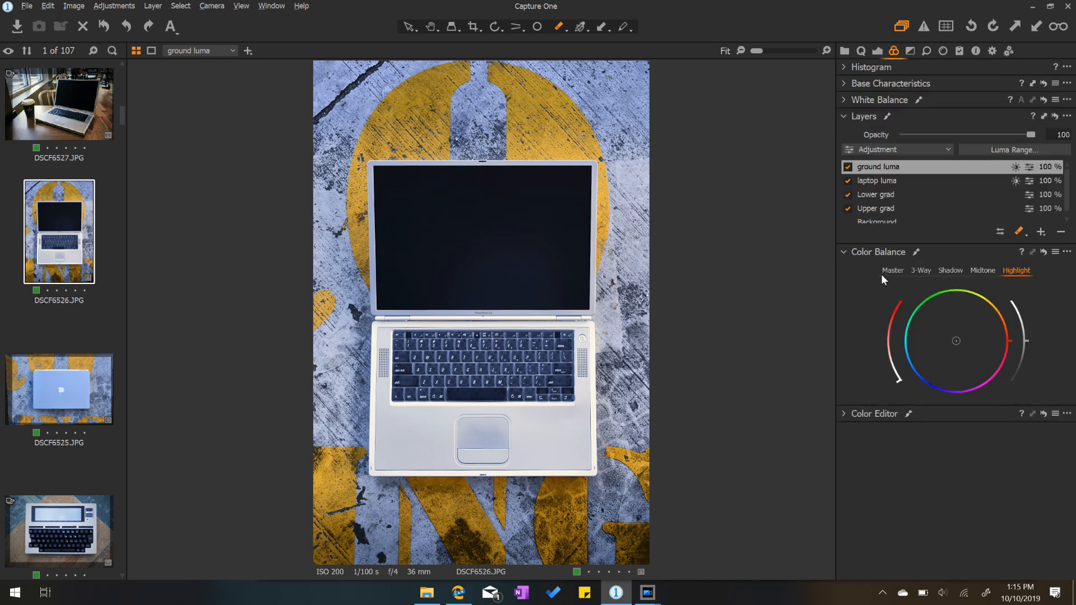
{"action": "left_click", "coordinate": [843, 414]}
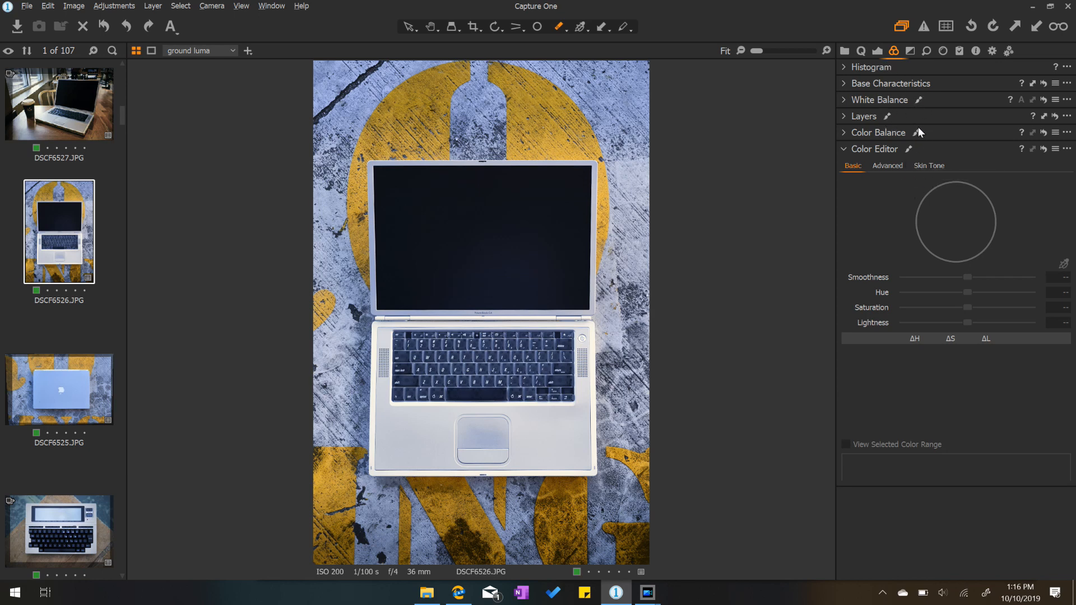
{"action": "left_click", "coordinate": [842, 116]}
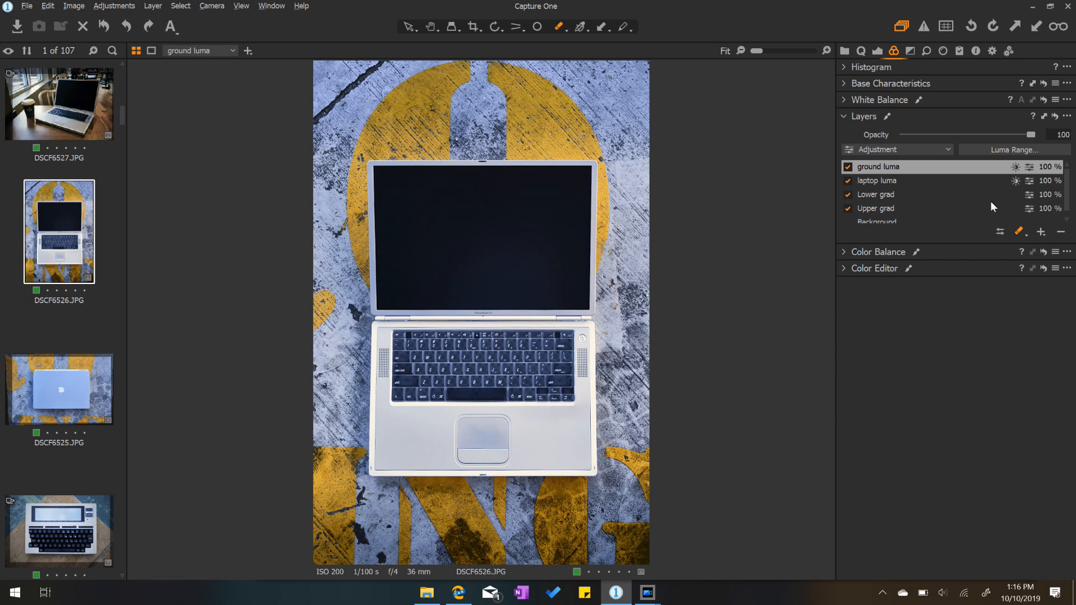
{"action": "left_click", "coordinate": [900, 222]}
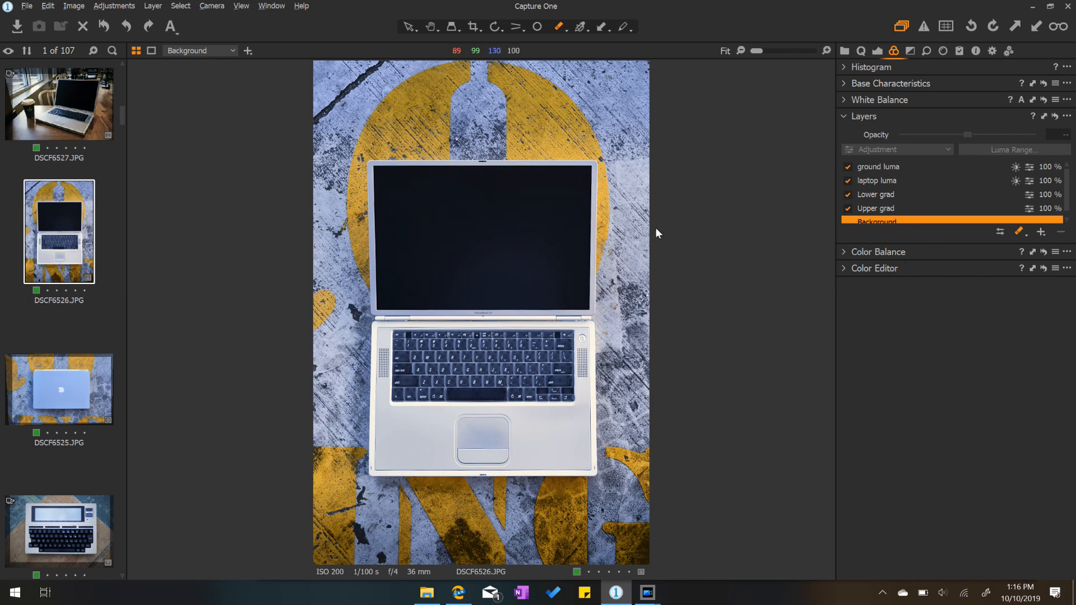
{"action": "left_click", "coordinate": [844, 270]}
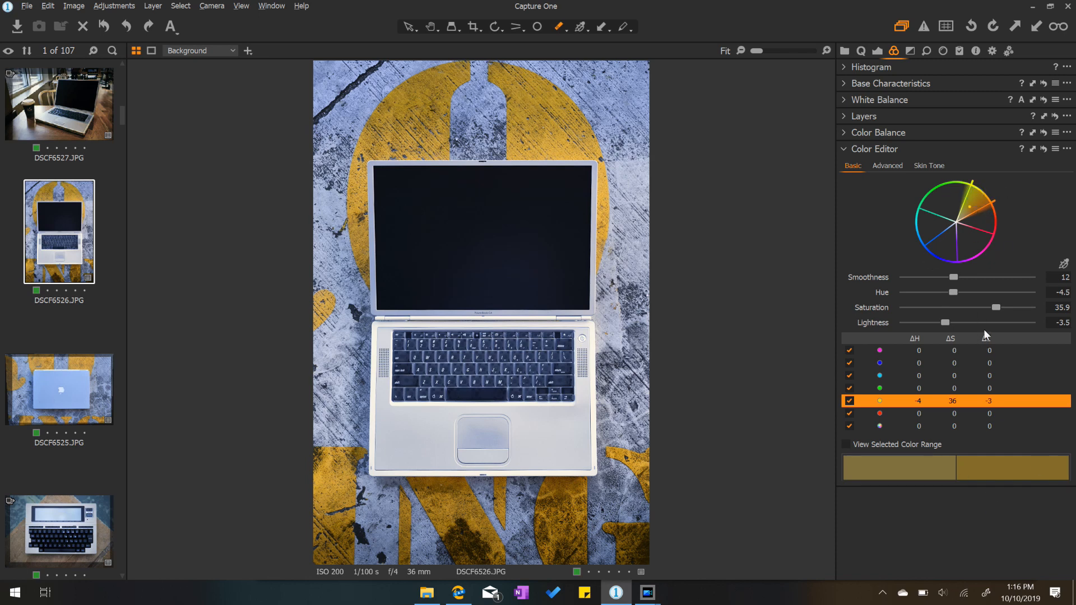
{"action": "left_click_drag", "start_coordinate": [956, 308], "coordinate": [920, 325]}
{"action": "mouse_move", "coordinate": [952, 292]}
{"action": "left_mouse_down"}
{"action": "mouse_move", "coordinate": [974, 294]}
{"action": "mouse_move", "coordinate": [940, 293]}
{"action": "left_mouse_up"}
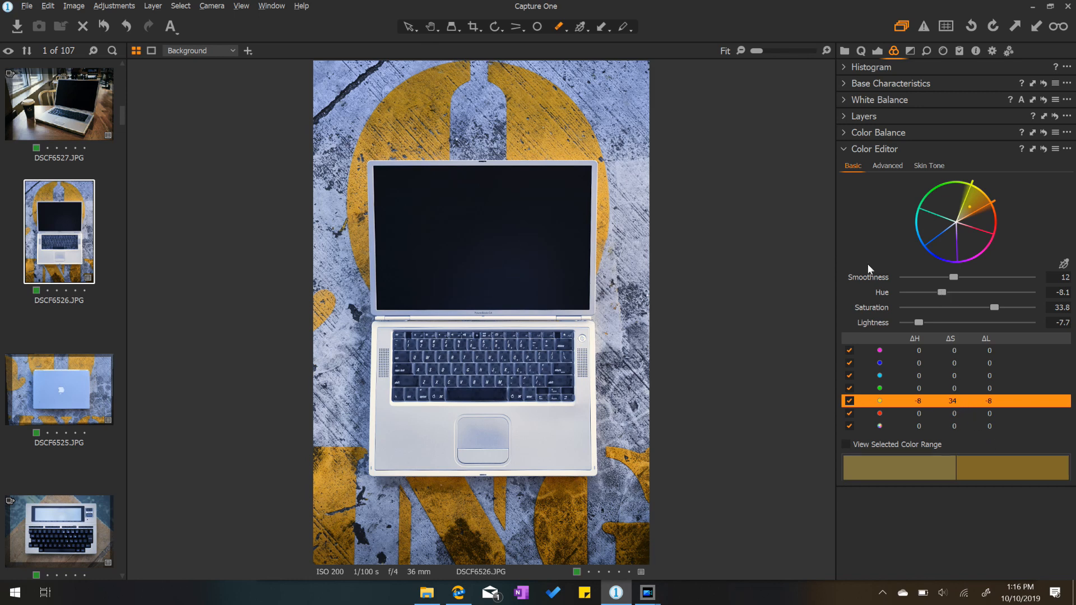